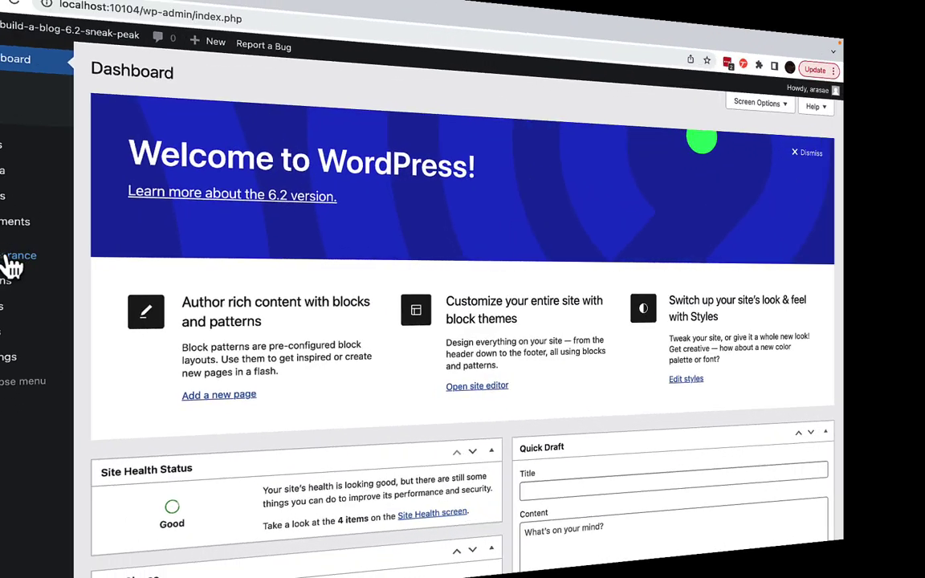
Step: Open the Site Editor, start editing the Home template, and show the global Styles panel
{"action": "mouse_move", "coordinate": [46, 263]}
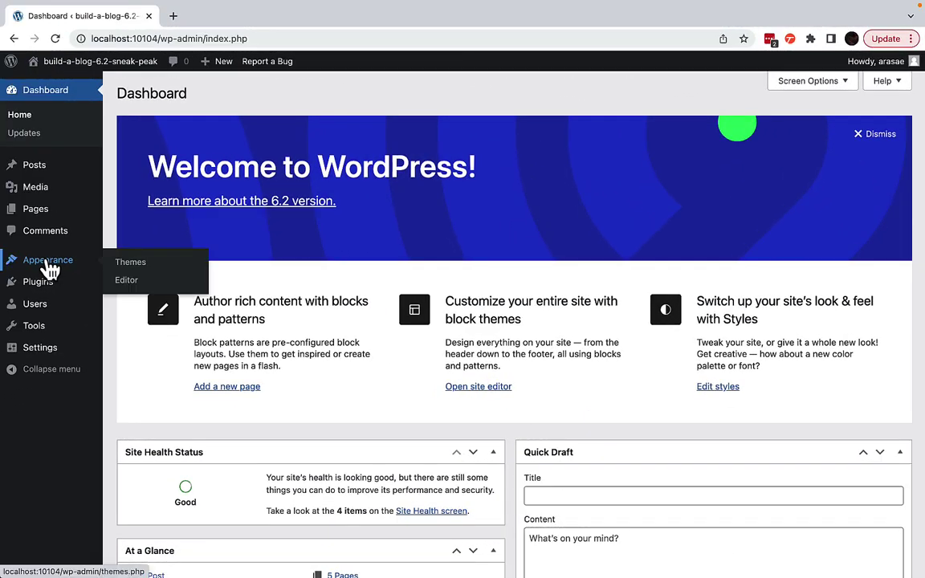
{"action": "left_click", "coordinate": [128, 281]}
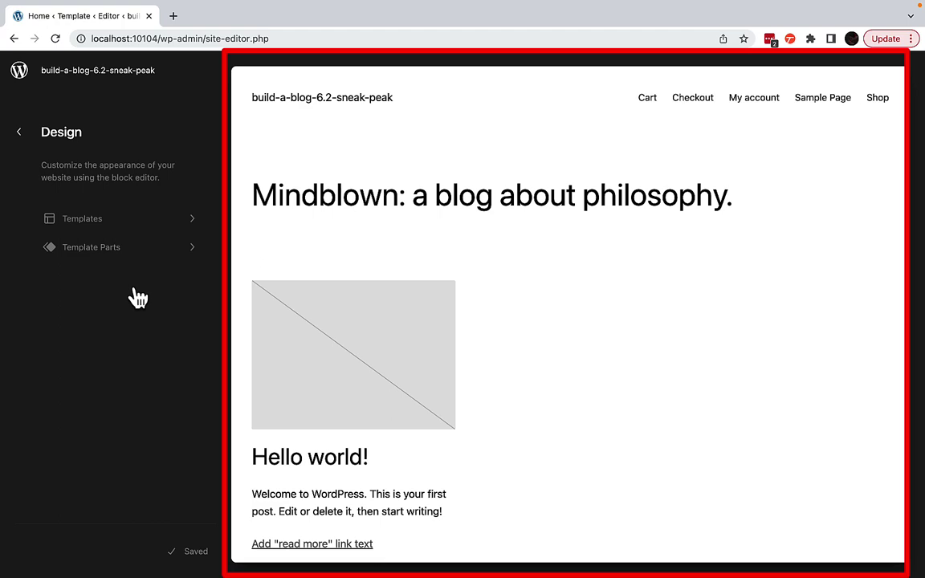
{"action": "left_click", "coordinate": [344, 177]}
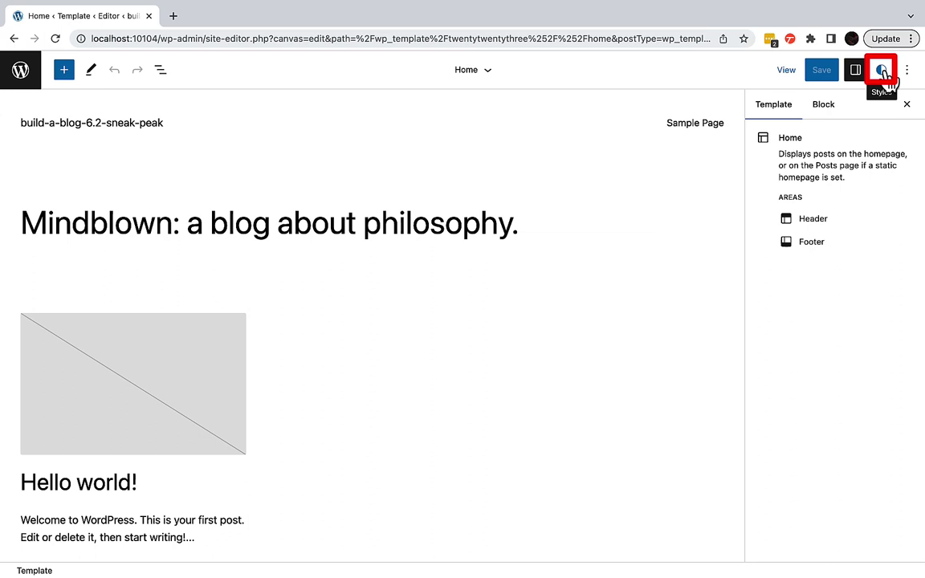
{"action": "left_click", "coordinate": [883, 71]}
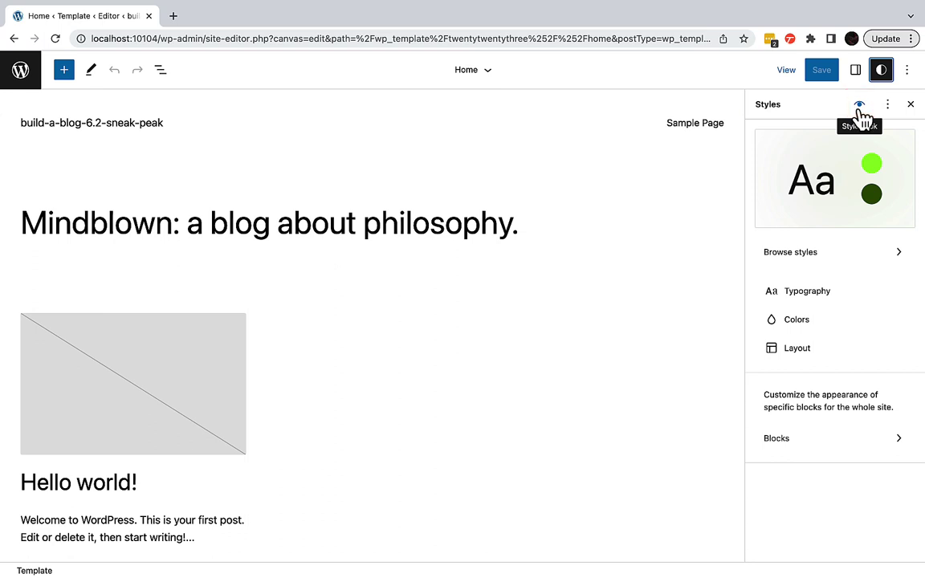
Step: Open the Style Book preview and set the site text font to Inter
{"action": "left_click", "coordinate": [859, 105]}
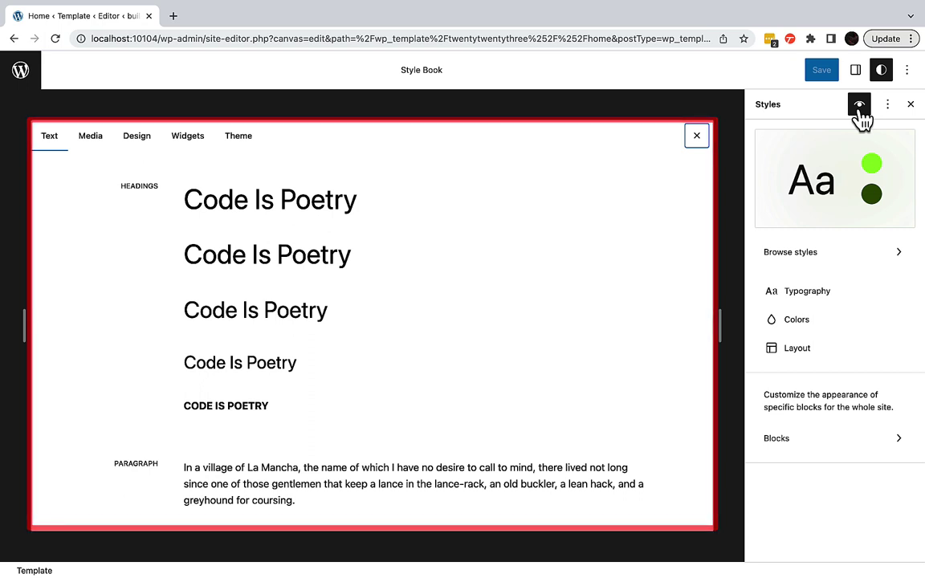
{"action": "left_click", "coordinate": [811, 305]}
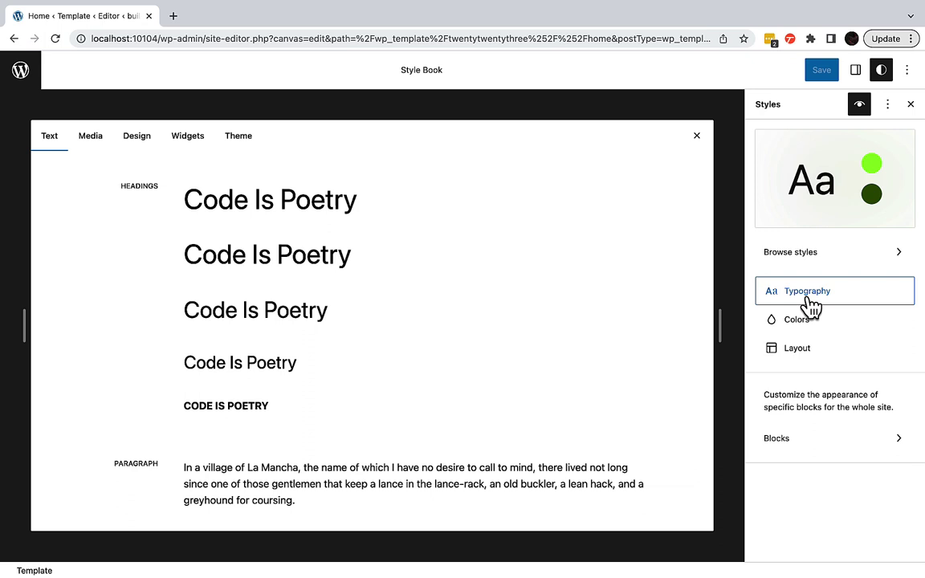
{"action": "left_click", "coordinate": [798, 233]}
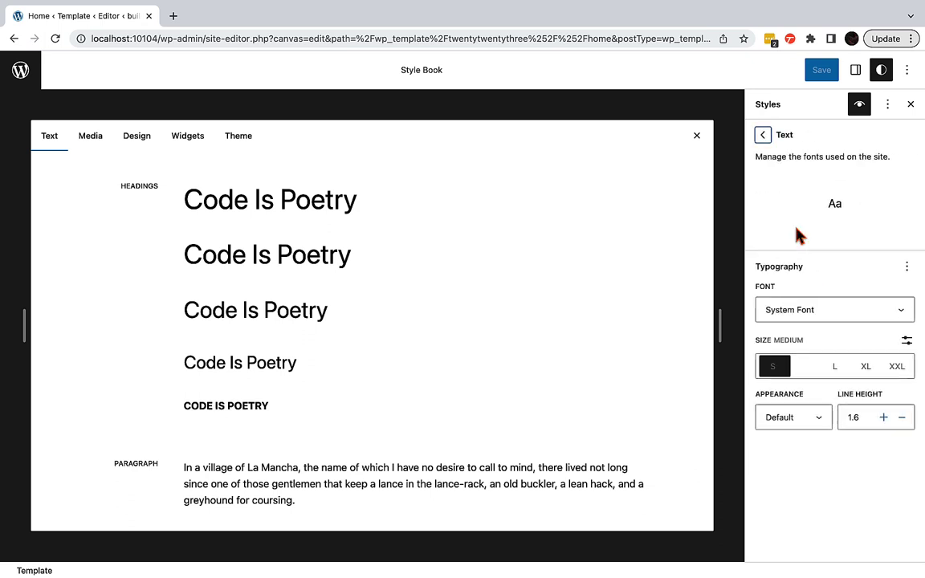
{"action": "left_click", "coordinate": [800, 317]}
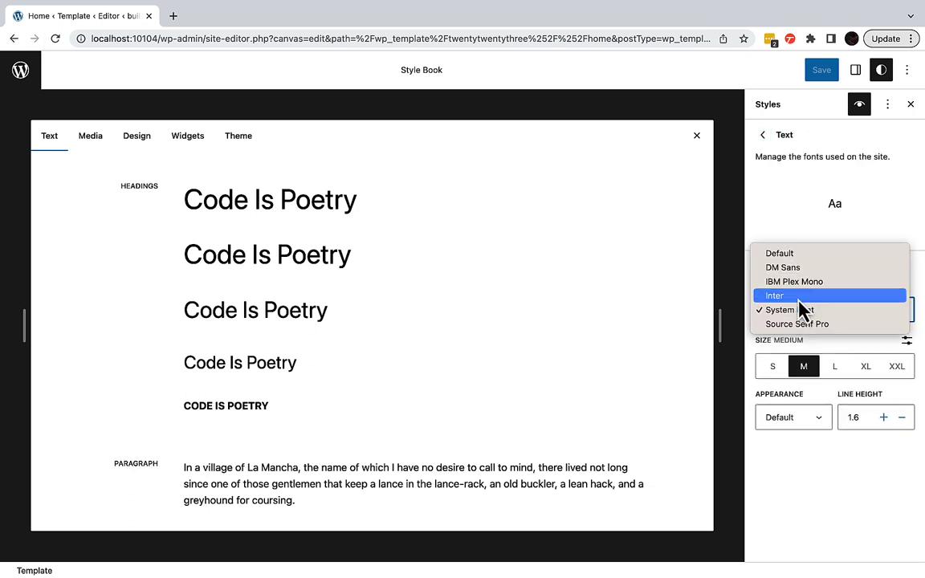
{"action": "left_click", "coordinate": [801, 297]}
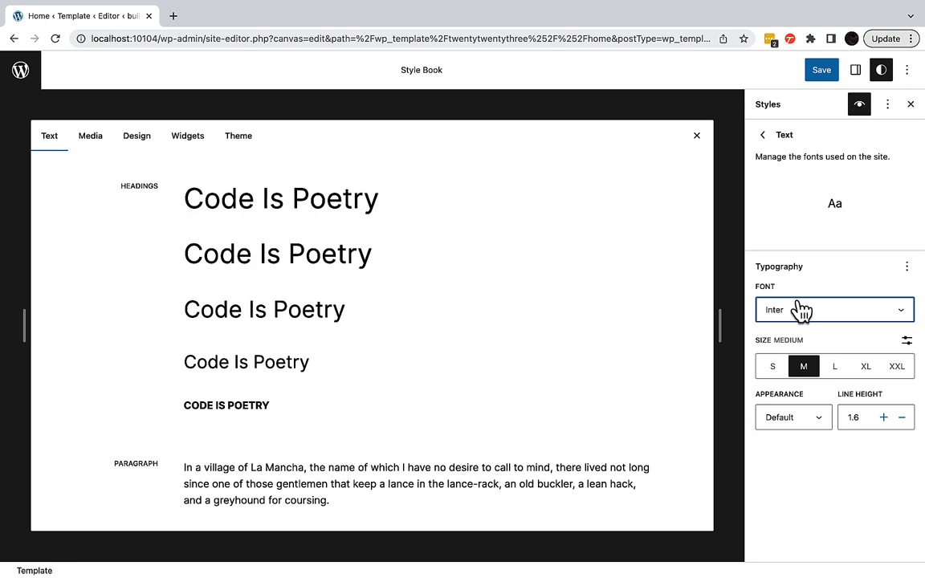
Step: Change the site background colour to the pale cyan blue swatch
{"action": "left_click", "coordinate": [763, 136]}
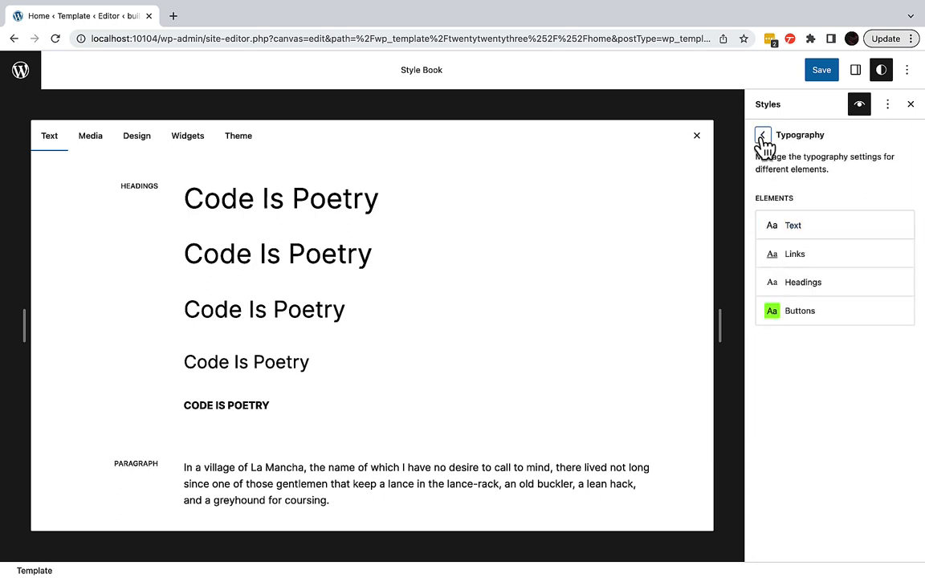
{"action": "left_click", "coordinate": [763, 140]}
{"action": "left_click", "coordinate": [791, 323]}
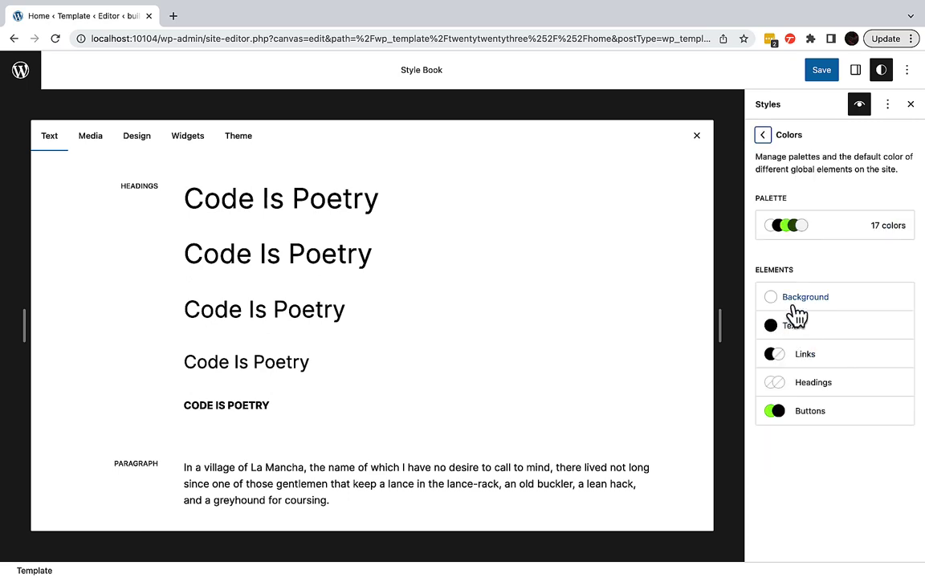
{"action": "left_click", "coordinate": [796, 305]}
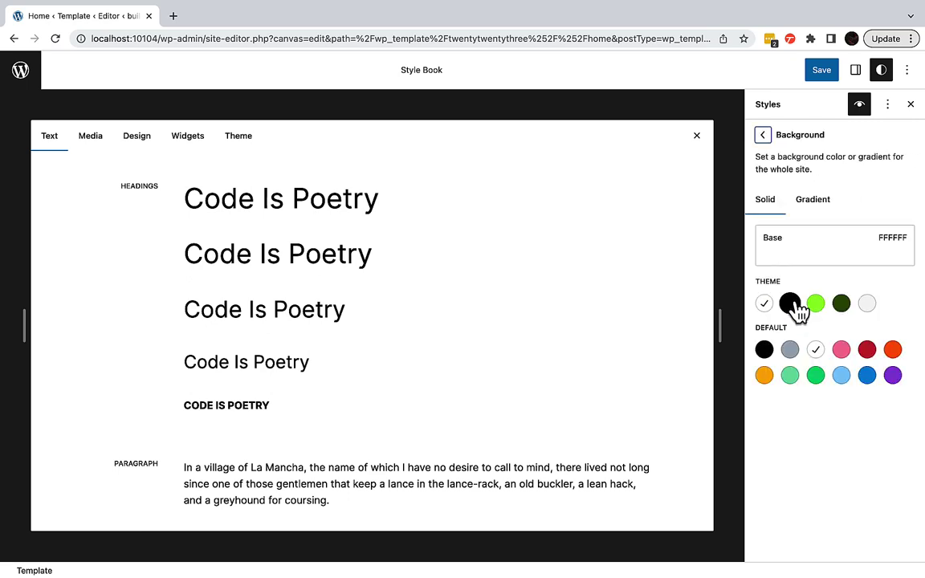
{"action": "left_click", "coordinate": [865, 311]}
{"action": "left_click", "coordinate": [841, 311]}
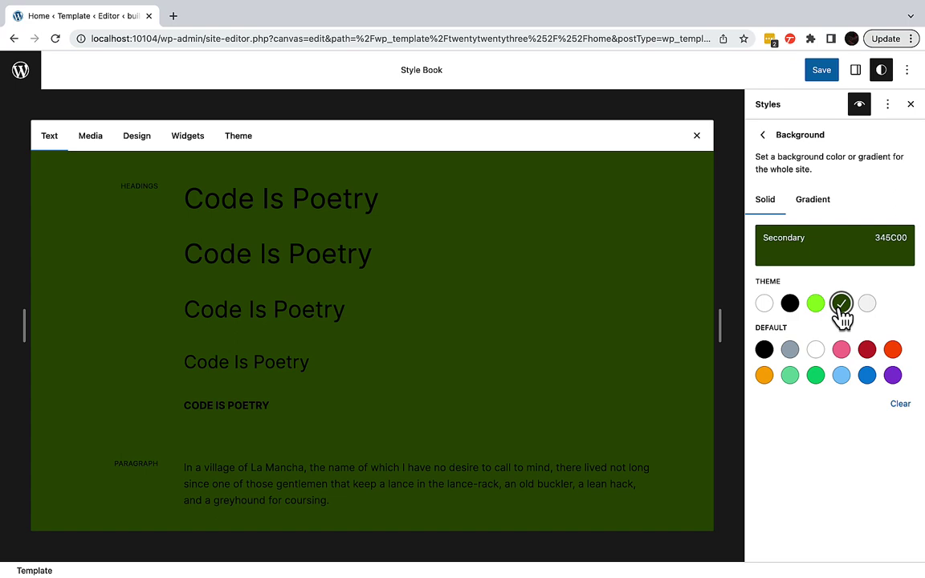
{"action": "left_click", "coordinate": [840, 374]}
{"action": "left_click", "coordinate": [762, 137]}
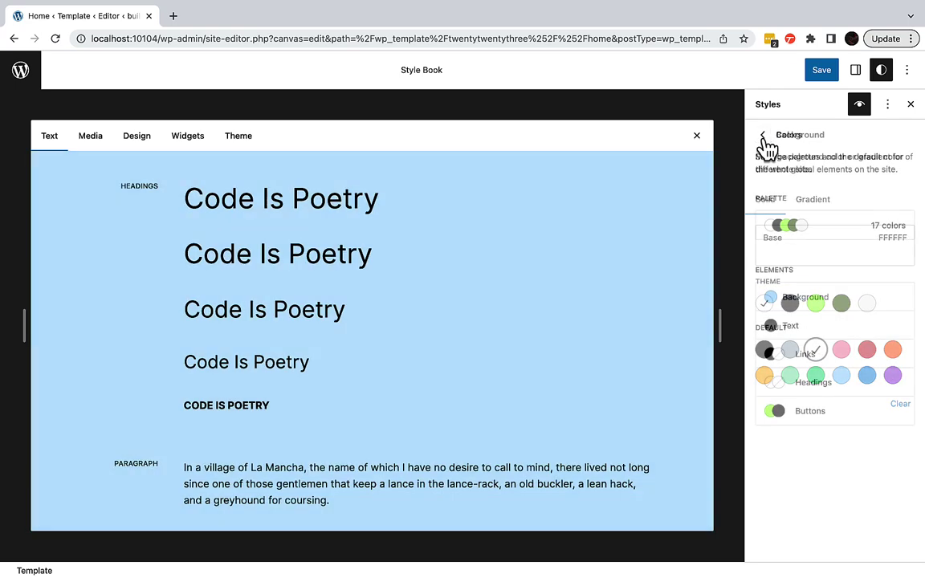
{"action": "left_click", "coordinate": [764, 138]}
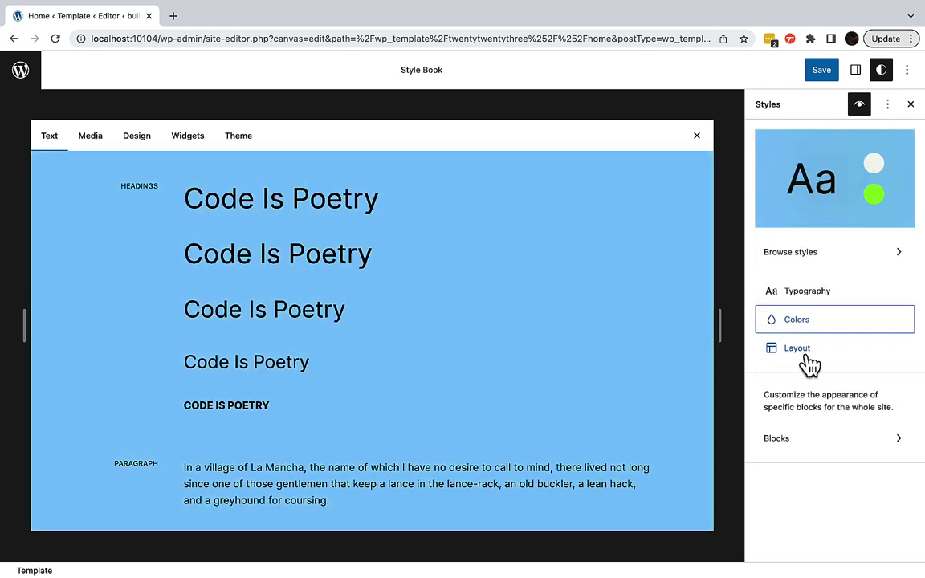
{"action": "left_click", "coordinate": [805, 352]}
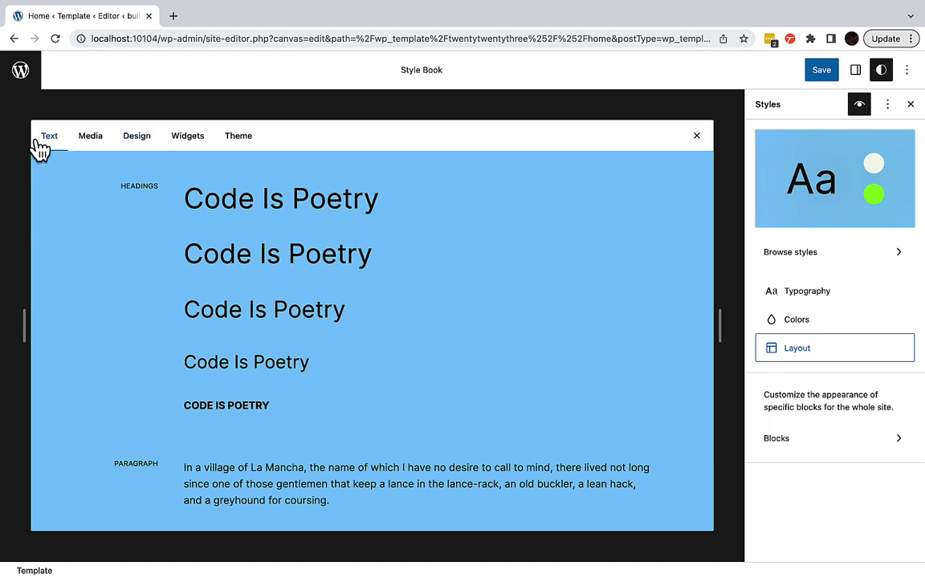
{"action": "left_click", "coordinate": [88, 138]}
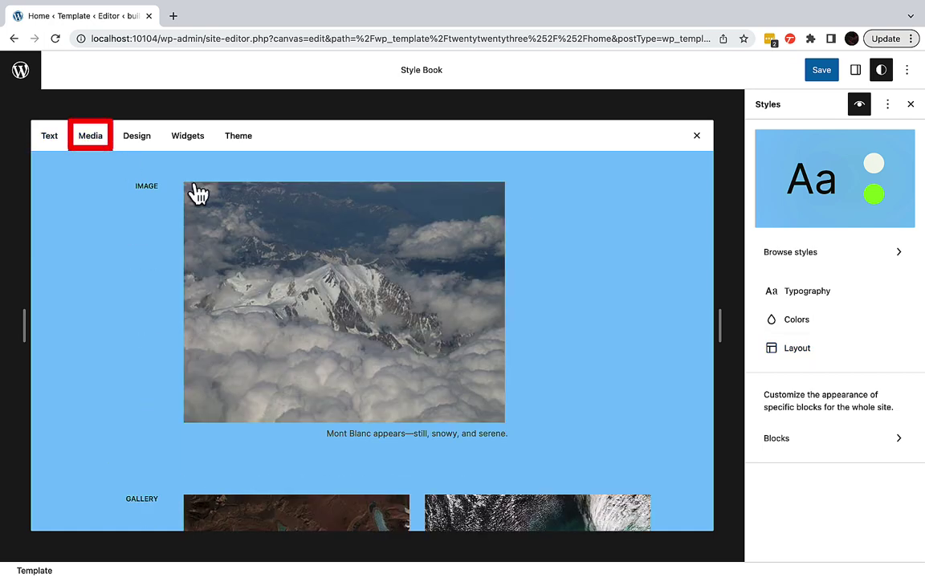
{"action": "scroll", "coordinate": [546, 340], "scroll_direction": "down", "scroll_amount": 3}
{"action": "scroll", "coordinate": [546, 340], "scroll_direction": "down", "scroll_amount": 15}
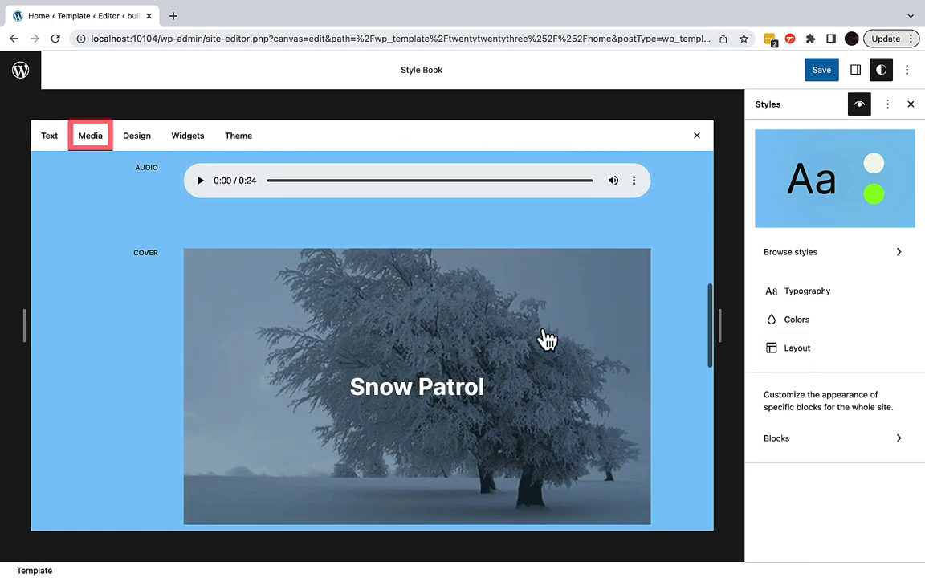
{"action": "scroll", "coordinate": [546, 340], "scroll_direction": "down", "scroll_amount": 8}
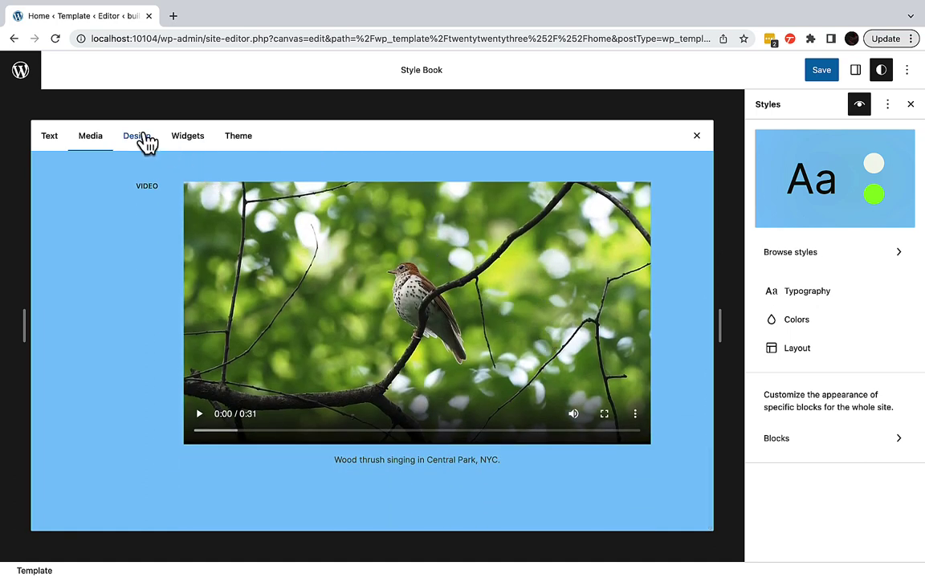
{"action": "left_click", "coordinate": [132, 142]}
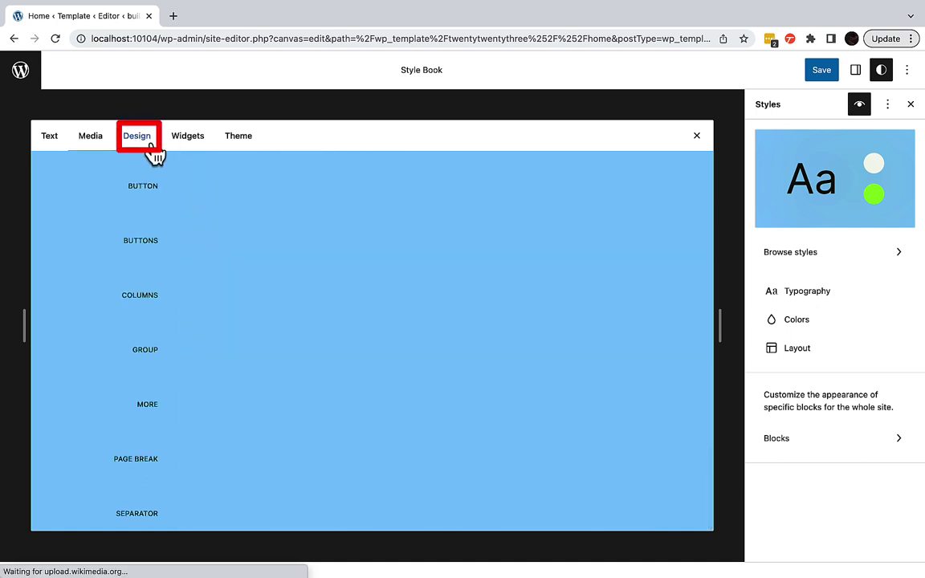
{"action": "scroll", "coordinate": [485, 290], "scroll_direction": "down", "scroll_amount": 15}
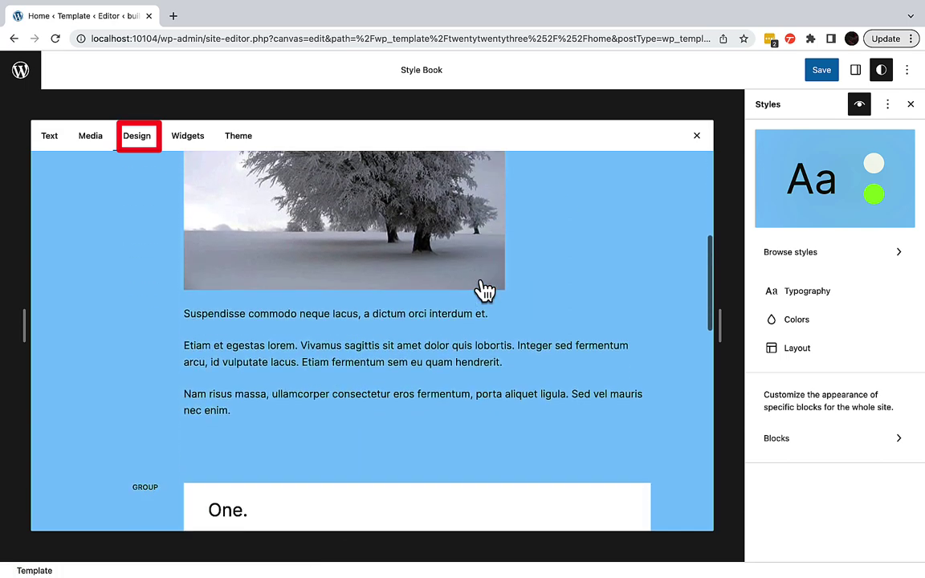
{"action": "scroll", "coordinate": [484, 290], "scroll_direction": "down", "scroll_amount": 4}
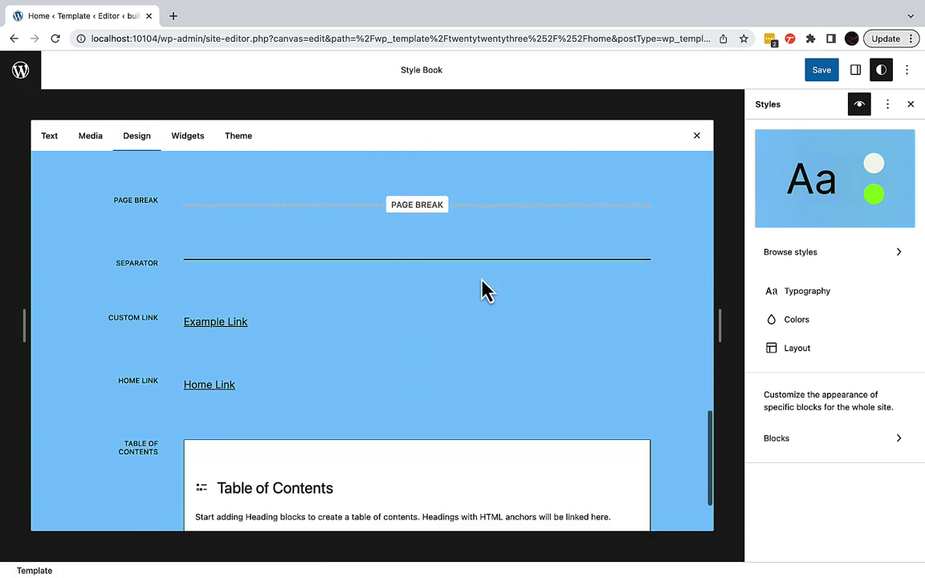
{"action": "left_click", "coordinate": [193, 138]}
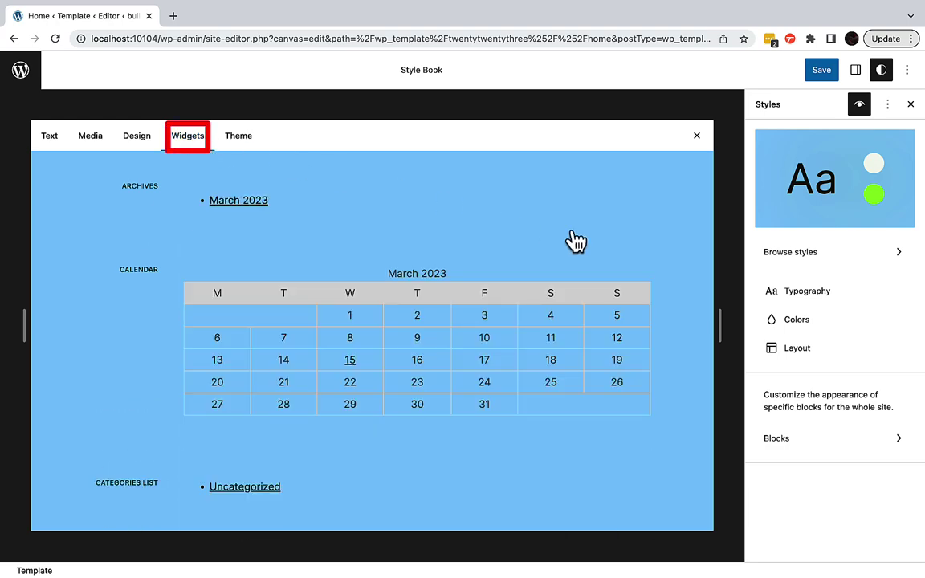
{"action": "scroll", "coordinate": [577, 241], "scroll_direction": "down", "scroll_amount": 10}
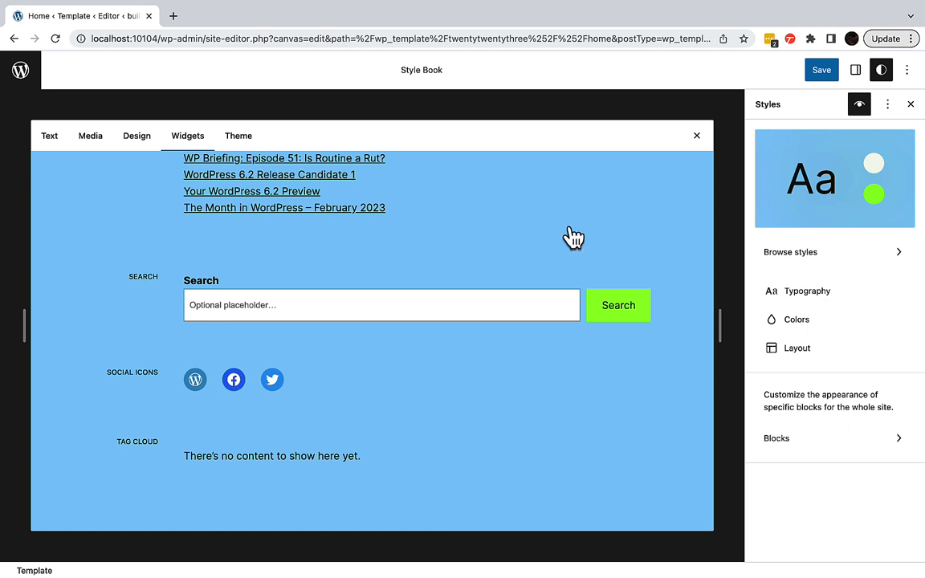
{"action": "left_click", "coordinate": [249, 146]}
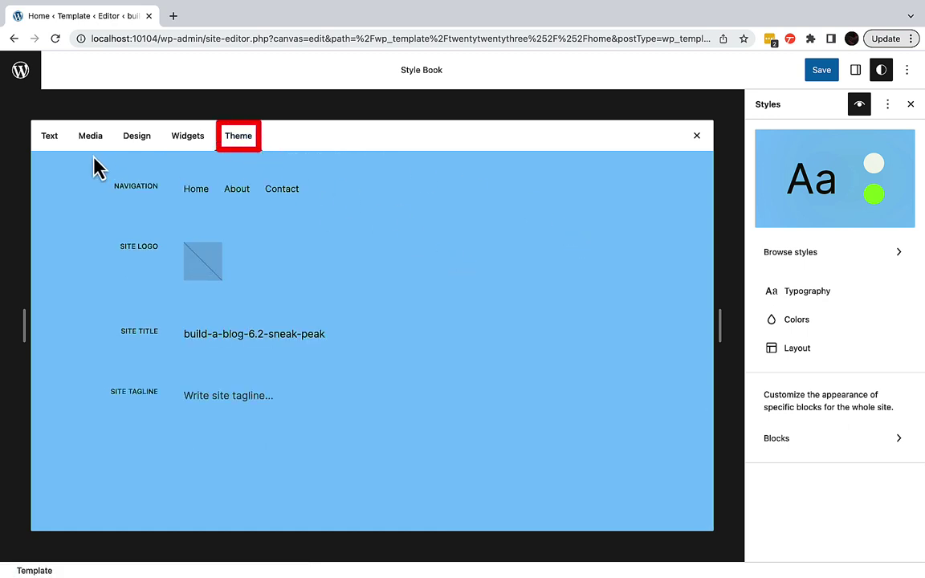
{"action": "left_click", "coordinate": [49, 145]}
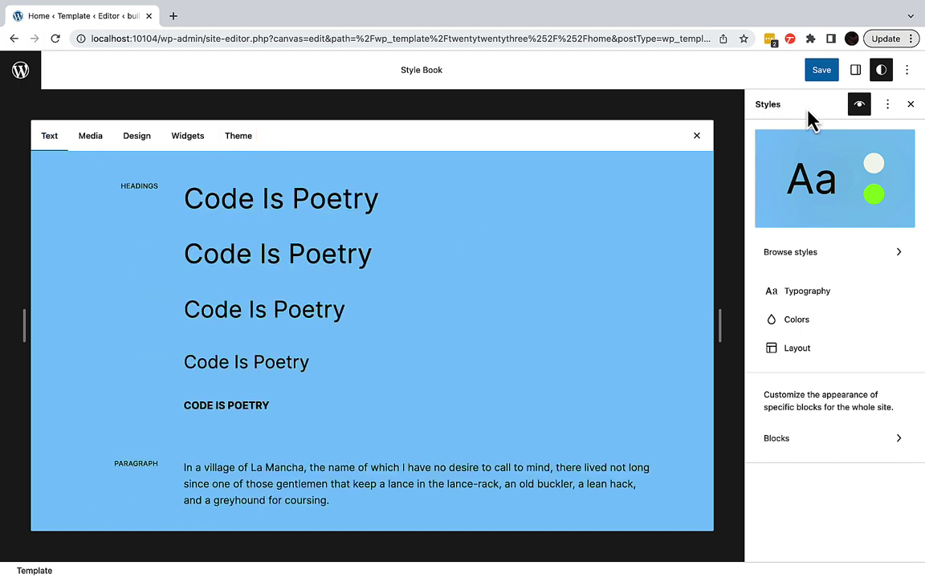
Step: Apply the Aubergine style variation, giving a dark purple background with green headings
{"action": "left_click", "coordinate": [790, 254]}
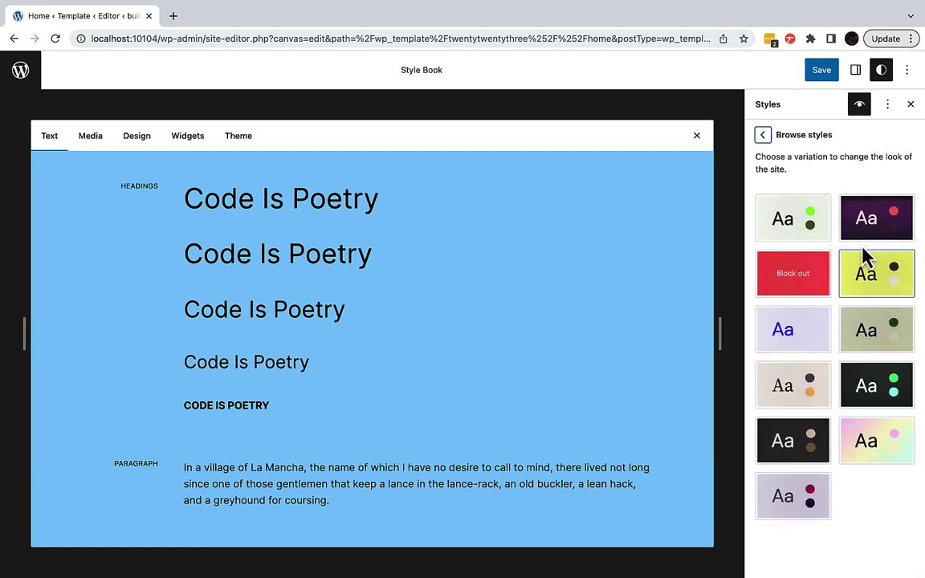
{"action": "left_click", "coordinate": [871, 243]}
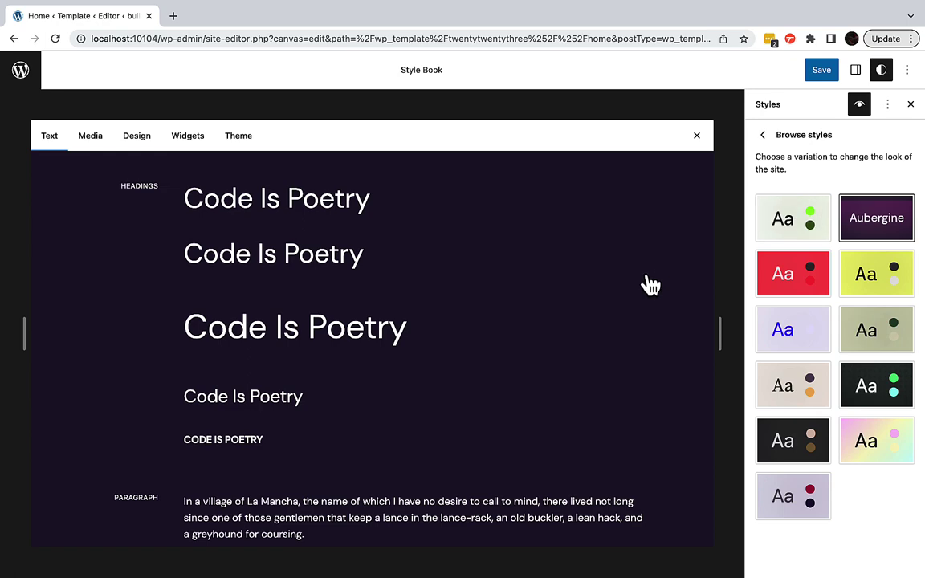
{"action": "scroll", "coordinate": [464, 265], "scroll_direction": "down", "scroll_amount": 10}
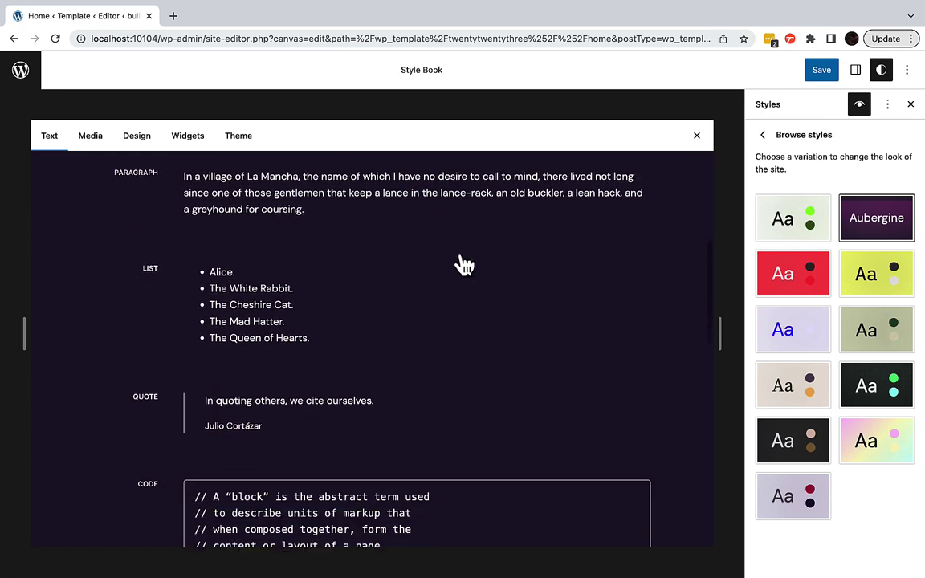
{"action": "scroll", "coordinate": [464, 265], "scroll_direction": "up", "scroll_amount": 10}
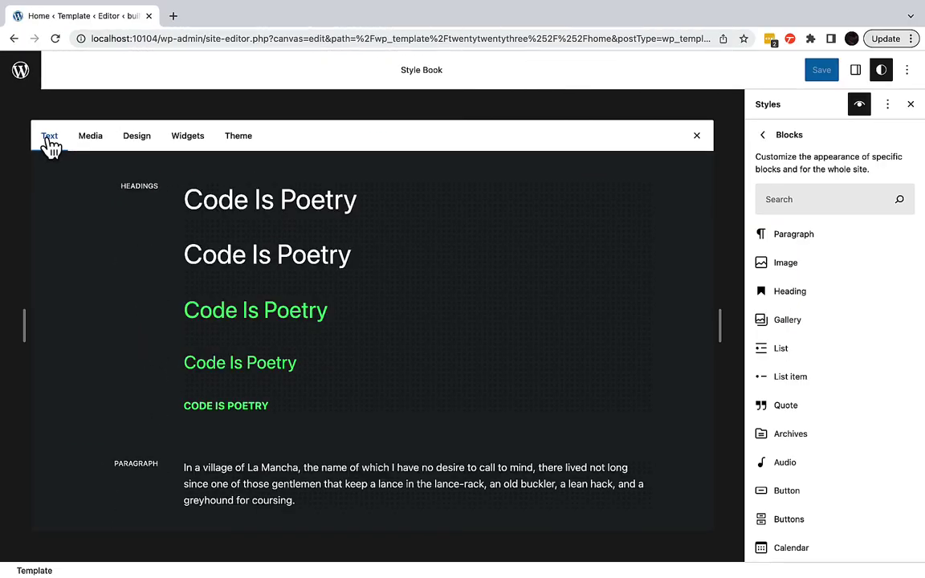
{"action": "scroll", "coordinate": [425, 213], "scroll_direction": "down", "scroll_amount": 5}
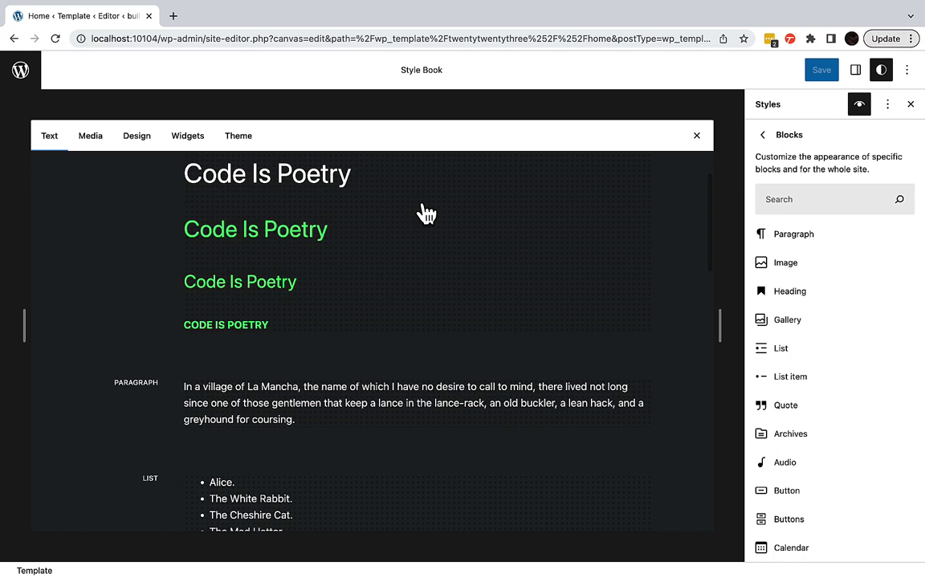
{"action": "scroll", "coordinate": [425, 213], "scroll_direction": "down", "scroll_amount": 5}
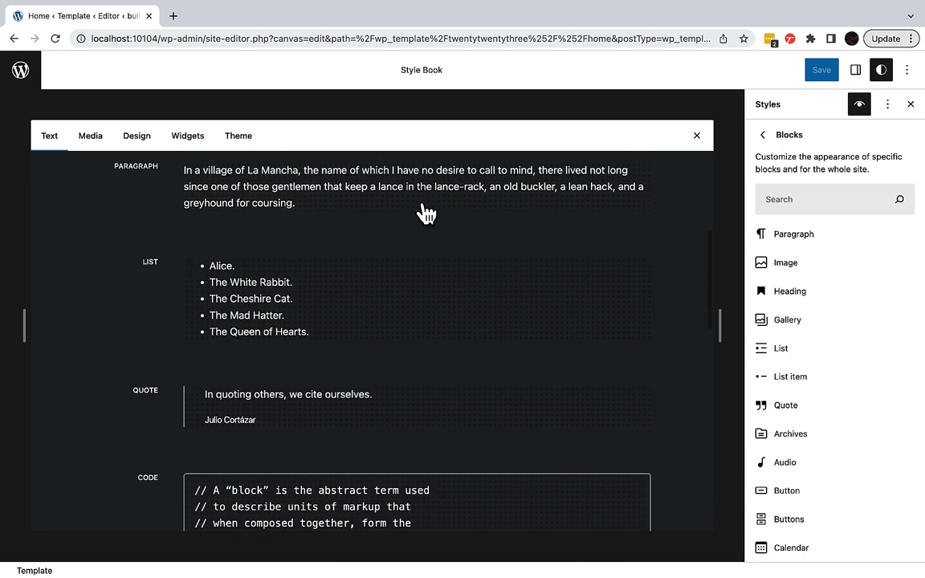
{"action": "scroll", "coordinate": [425, 208], "scroll_direction": "down", "scroll_amount": 5}
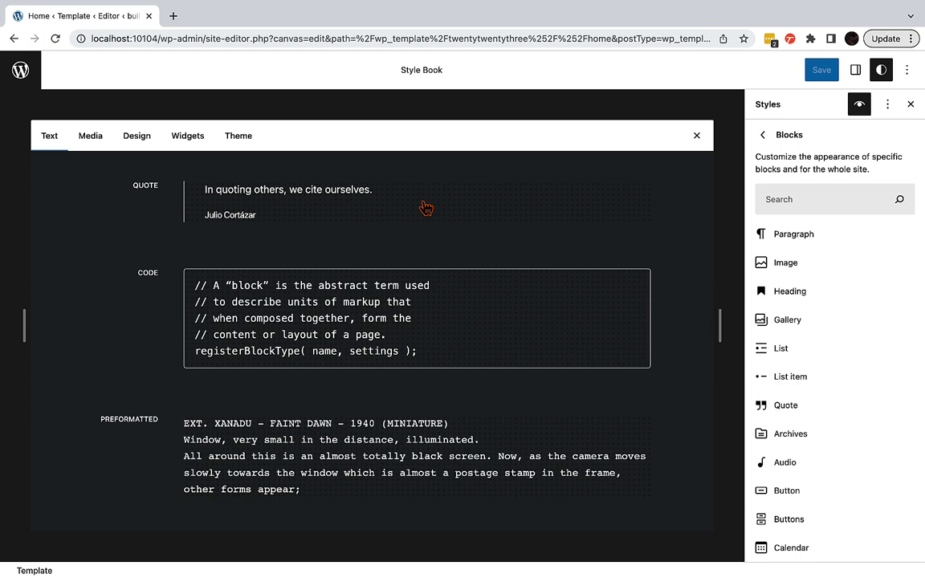
{"action": "scroll", "coordinate": [425, 209], "scroll_direction": "up", "scroll_amount": 1}
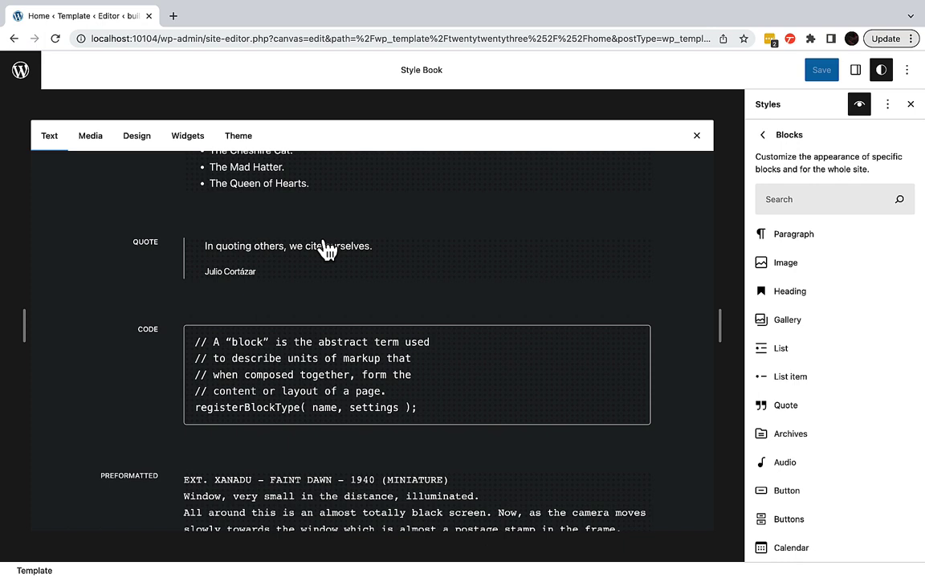
Step: Select the Quote block and set its typography font to Source Serif Pro
{"action": "left_click", "coordinate": [246, 261]}
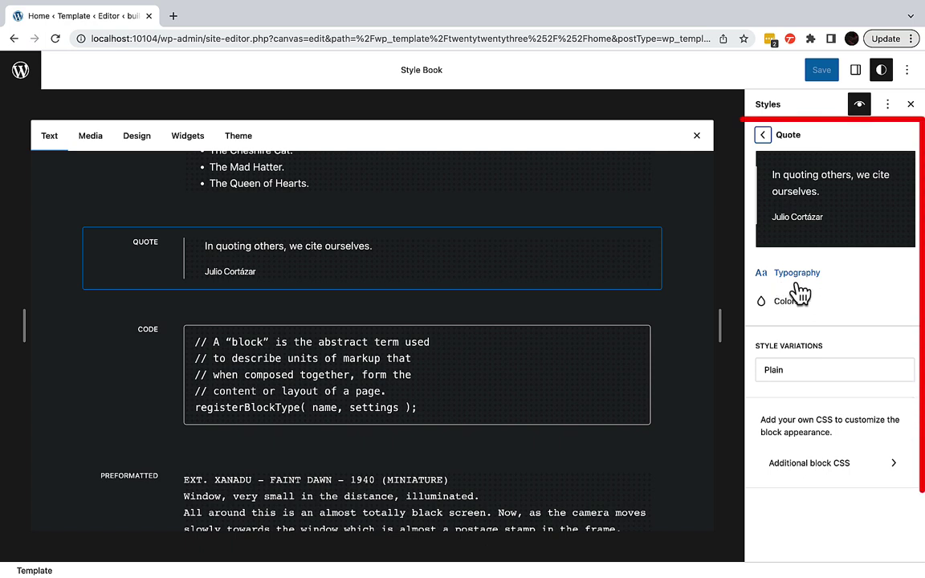
{"action": "left_click", "coordinate": [822, 287]}
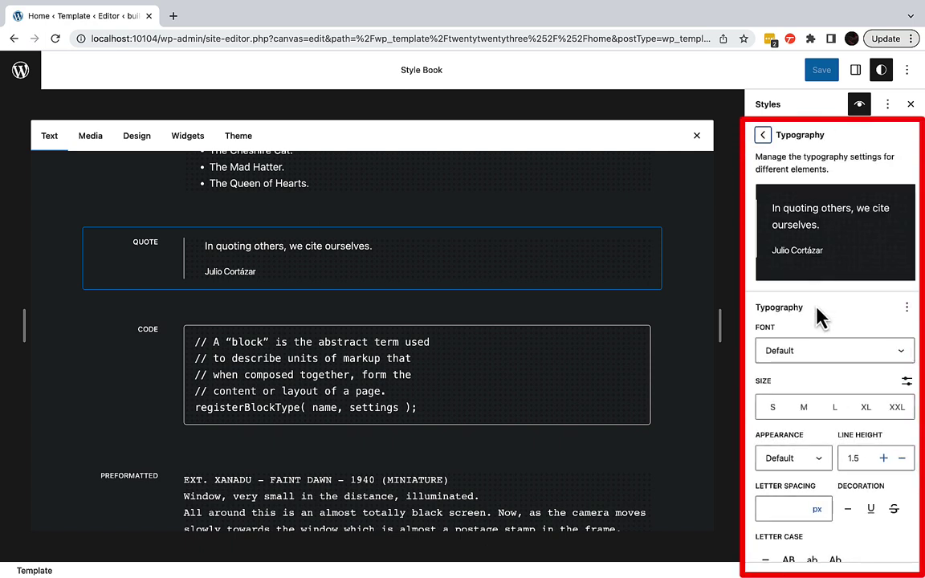
{"action": "left_click", "coordinate": [813, 346]}
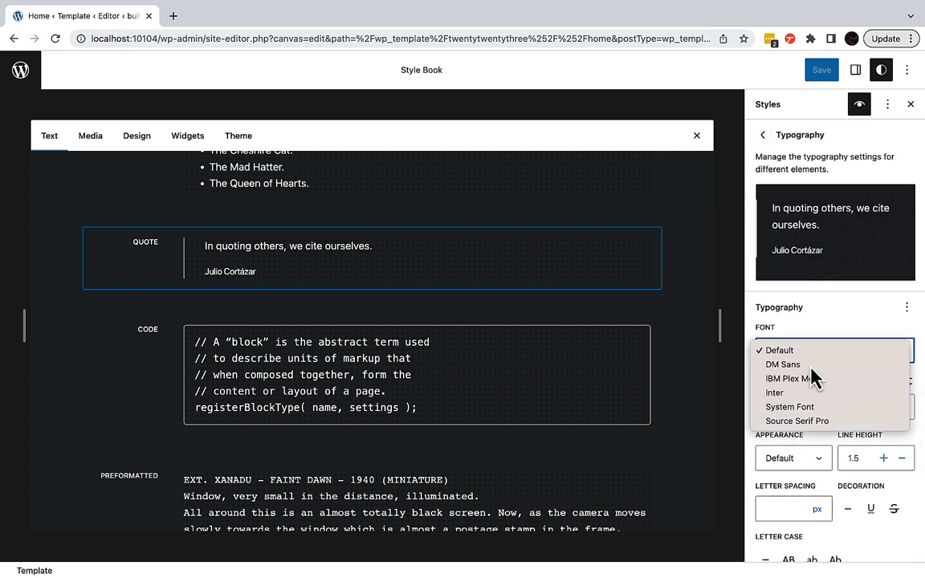
{"action": "left_click", "coordinate": [813, 366]}
{"action": "left_click", "coordinate": [813, 358]}
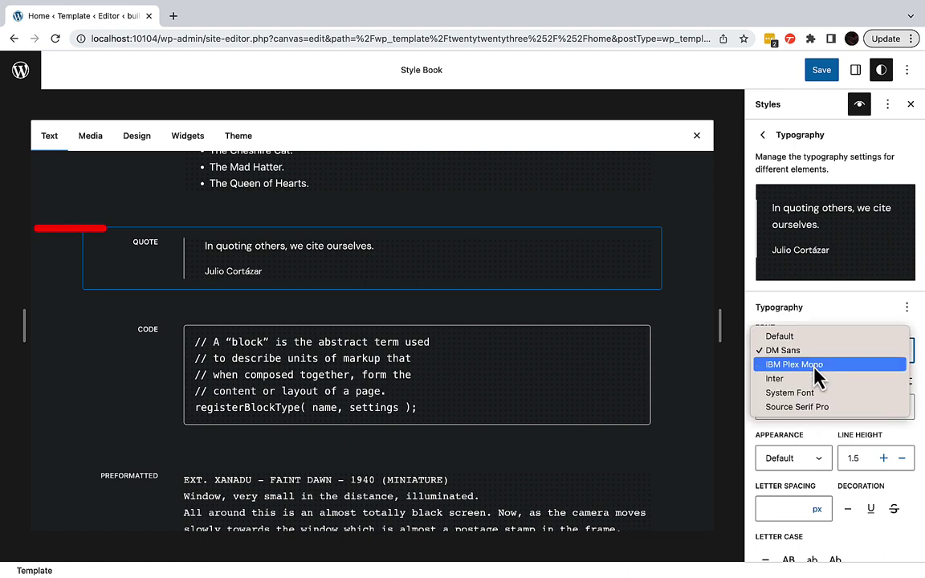
{"action": "left_click", "coordinate": [813, 365]}
{"action": "left_click", "coordinate": [815, 353]}
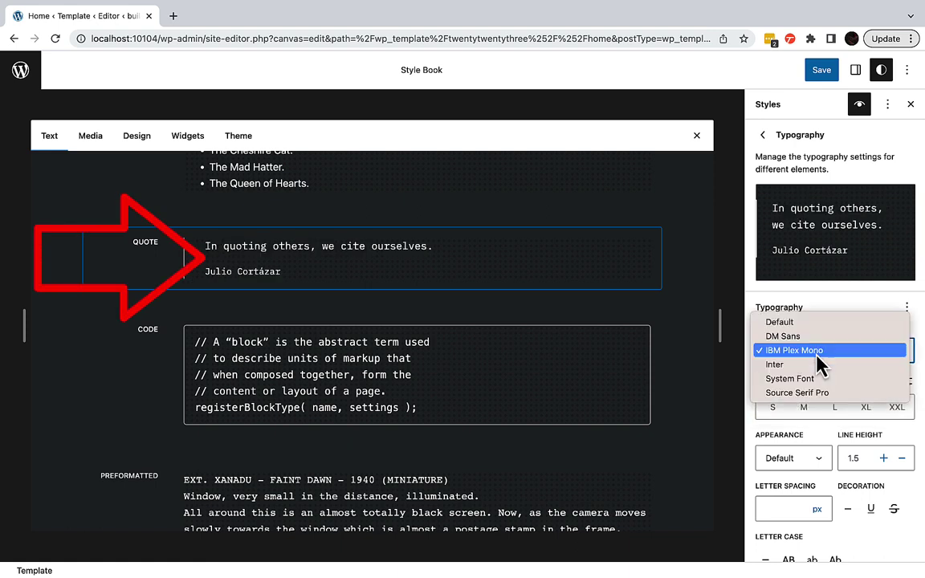
{"action": "key", "text": "Escape"}
{"action": "key", "text": "Down"}
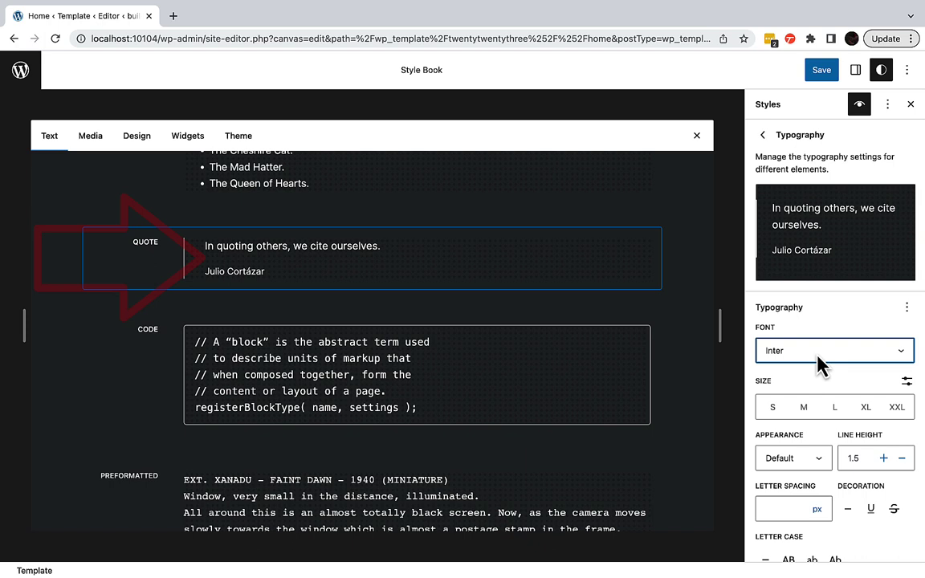
{"action": "left_click", "coordinate": [819, 360]}
{"action": "left_click", "coordinate": [816, 366]}
{"action": "left_click", "coordinate": [817, 359]}
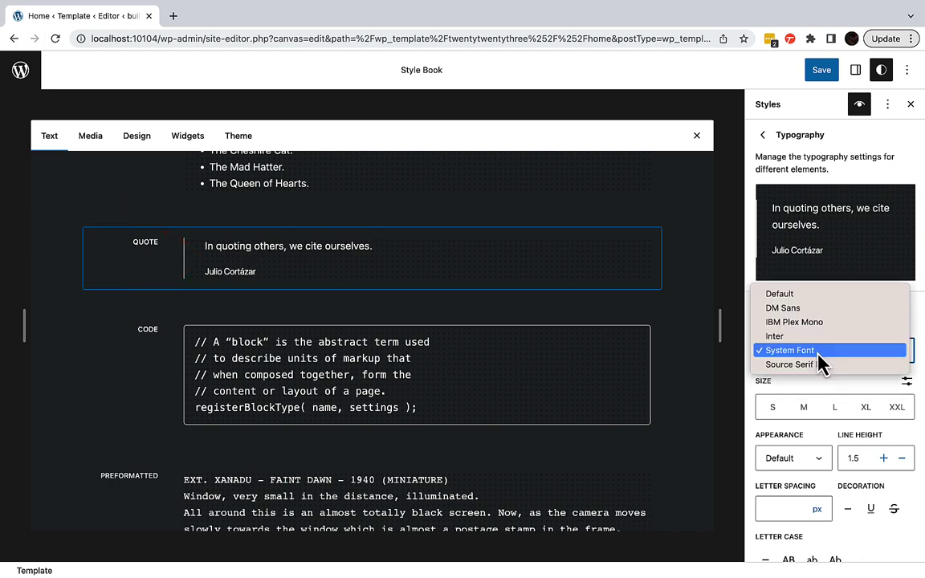
{"action": "left_click", "coordinate": [819, 377]}
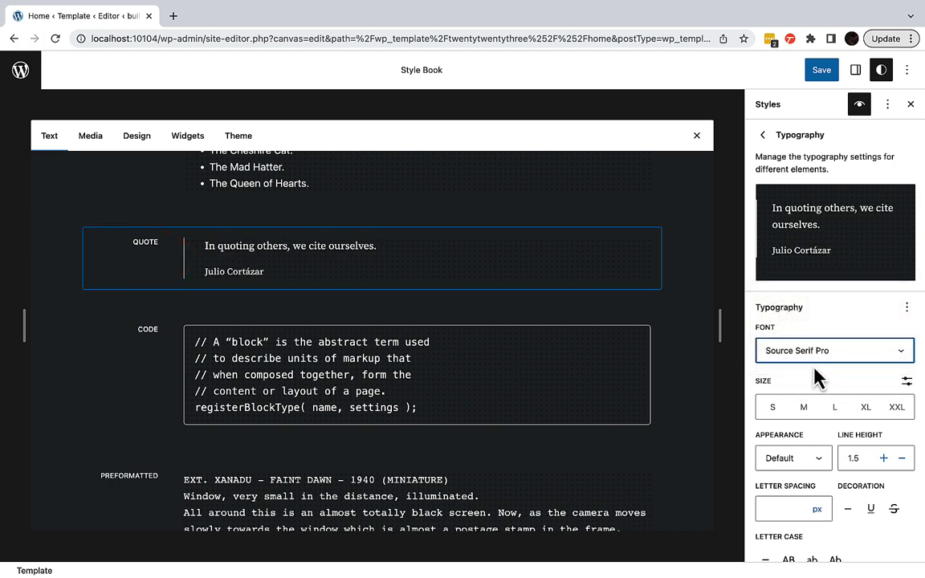
Step: Make the quote text Large size with Regular Italic appearance
{"action": "left_click", "coordinate": [835, 410]}
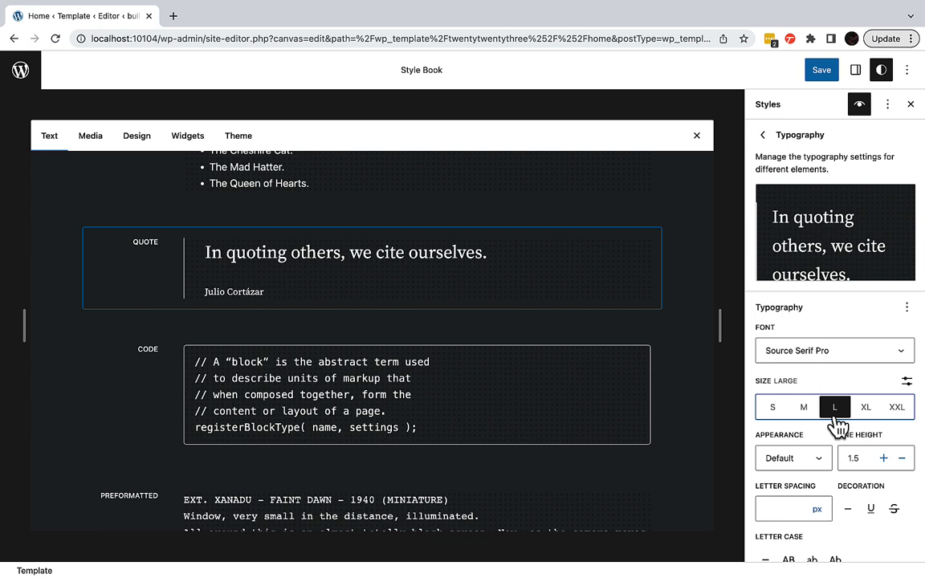
{"action": "left_click", "coordinate": [825, 460]}
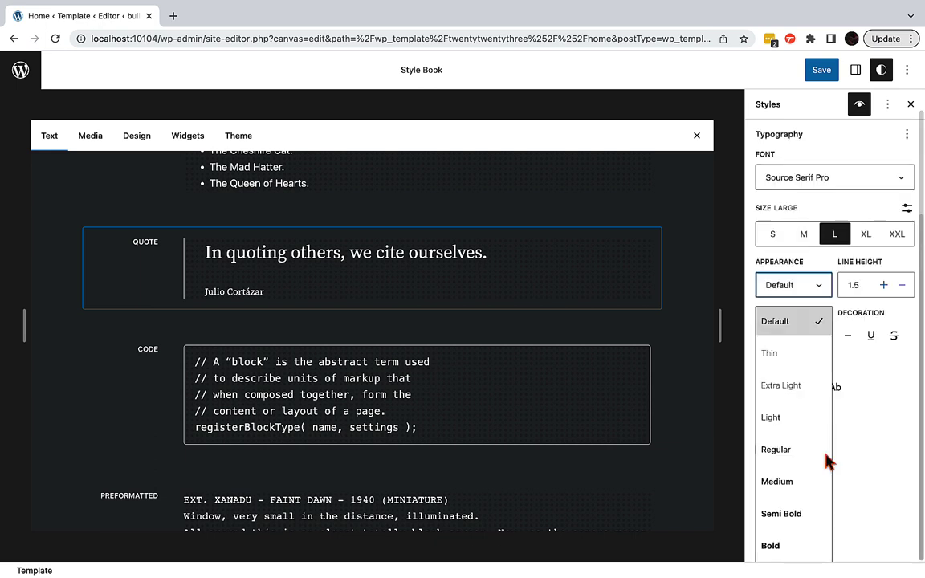
{"action": "scroll", "coordinate": [827, 462], "scroll_direction": "down", "scroll_amount": 6}
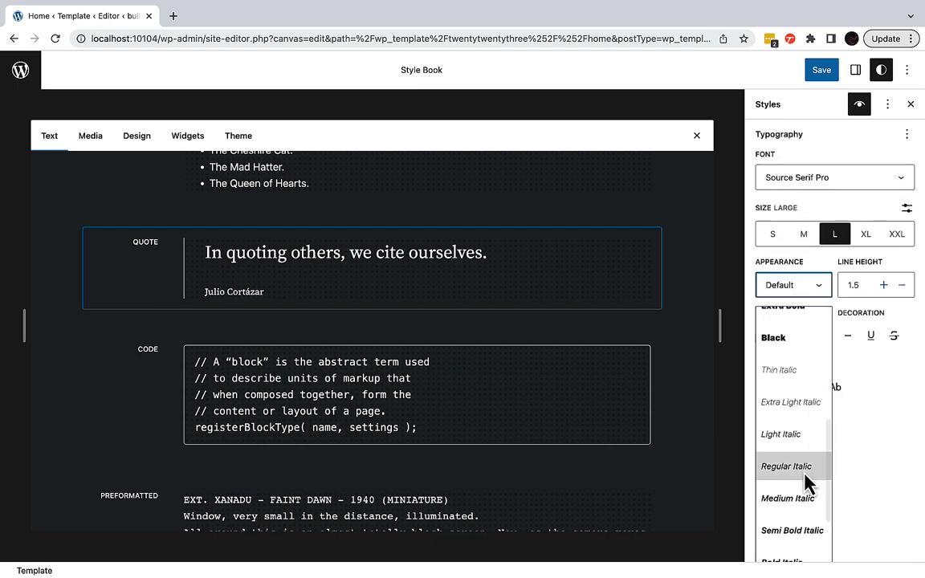
{"action": "left_click", "coordinate": [805, 472]}
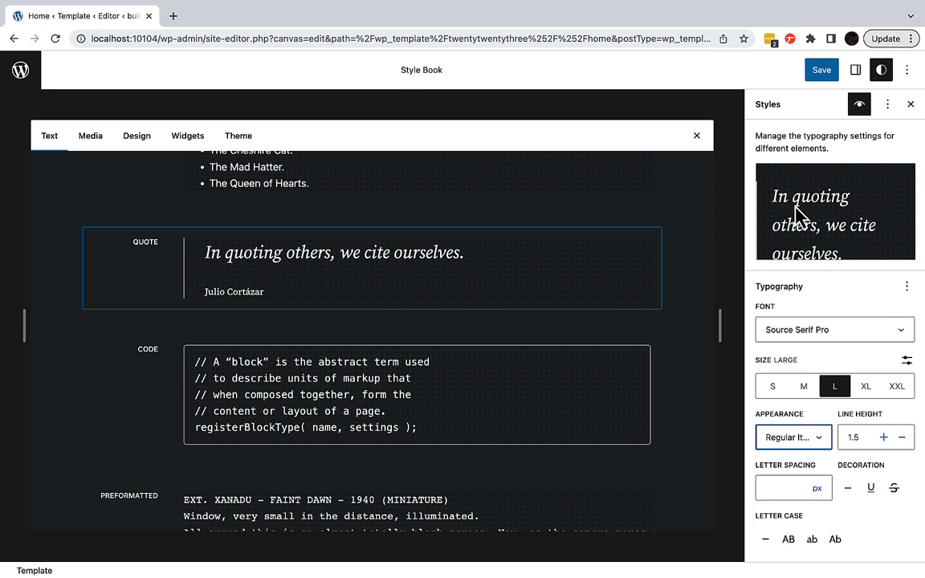
Step: Save the site with the new Quote typography
{"action": "left_click", "coordinate": [833, 79]}
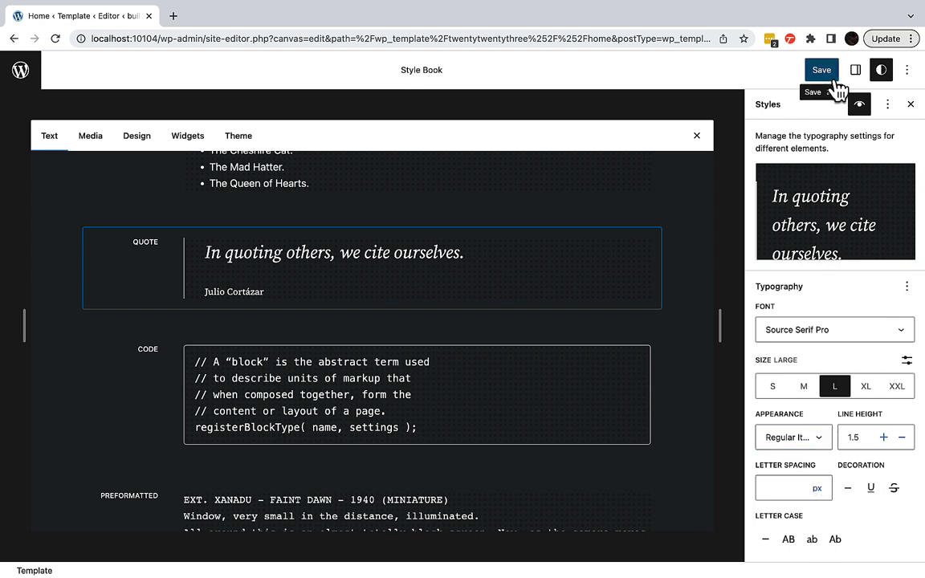
{"action": "left_click", "coordinate": [834, 88]}
{"action": "left_click", "coordinate": [818, 76]}
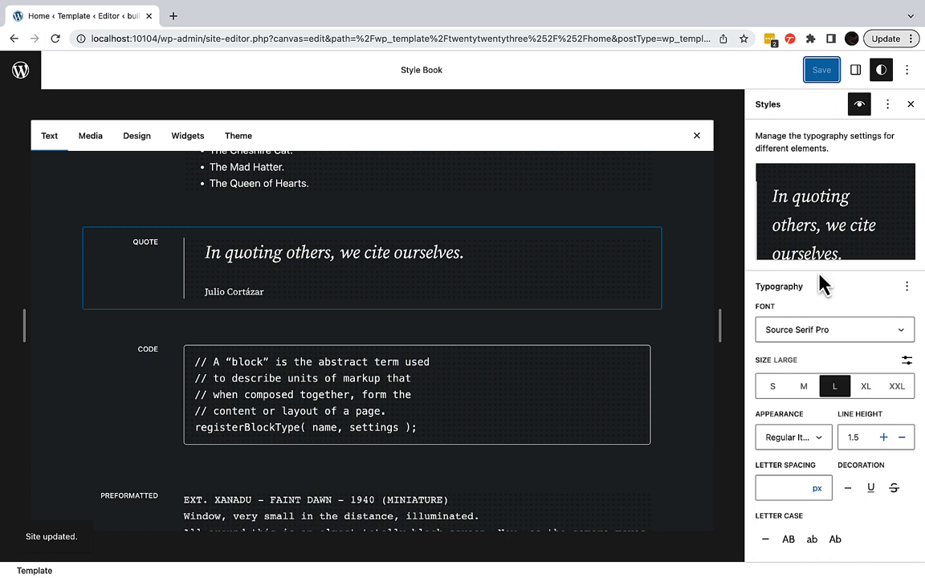
Step: Go back three levels to the top-level Styles panel
{"action": "scroll", "coordinate": [809, 213], "scroll_direction": "up", "scroll_amount": 1}
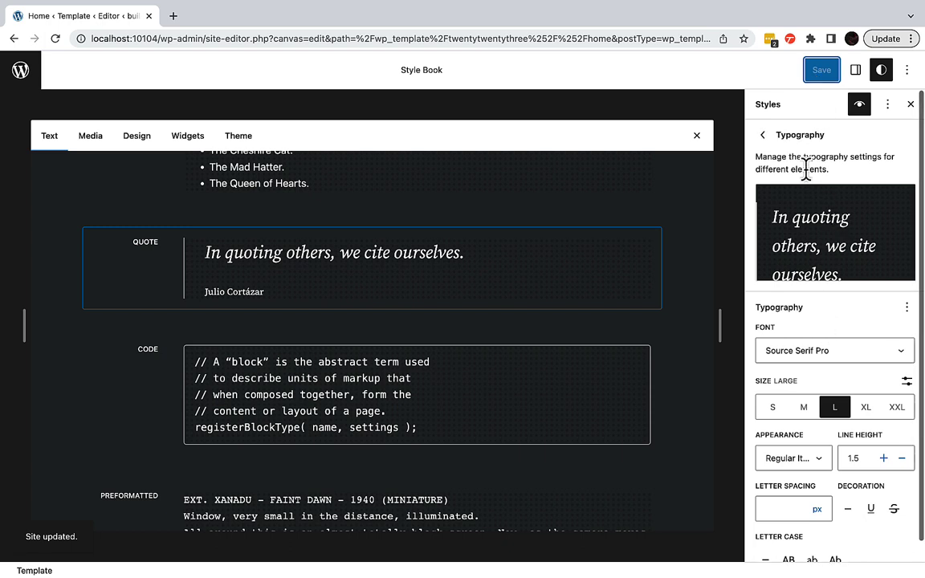
{"action": "left_click", "coordinate": [762, 137]}
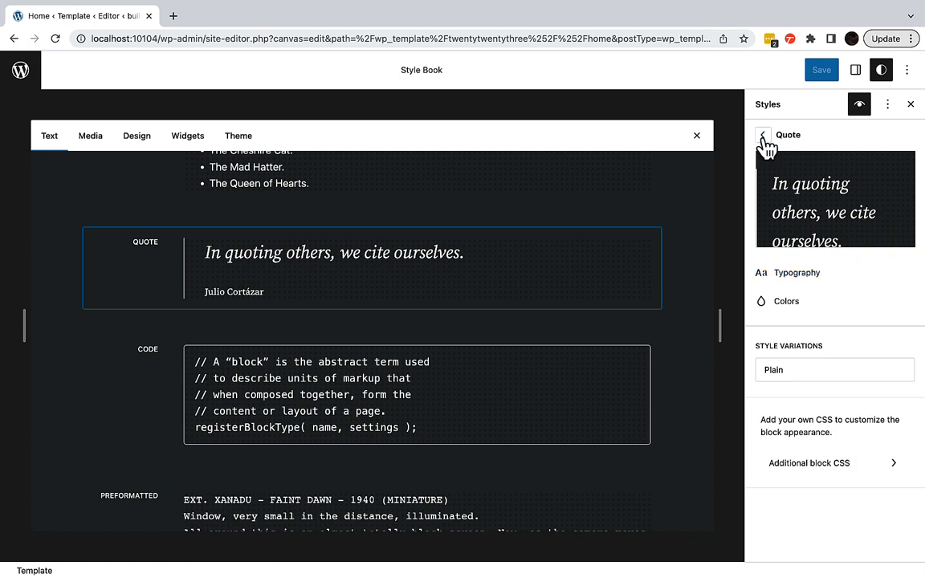
{"action": "left_click", "coordinate": [763, 138]}
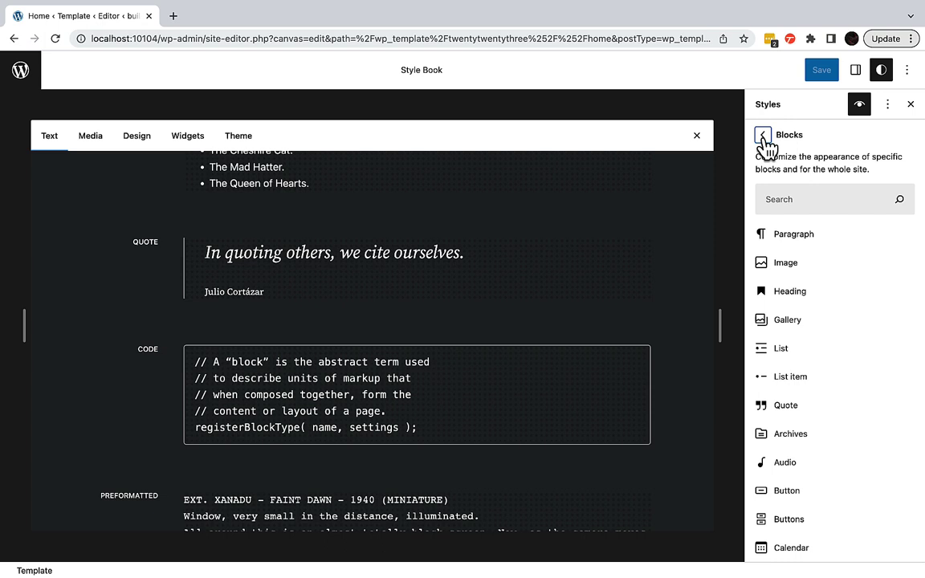
{"action": "left_click", "coordinate": [763, 137]}
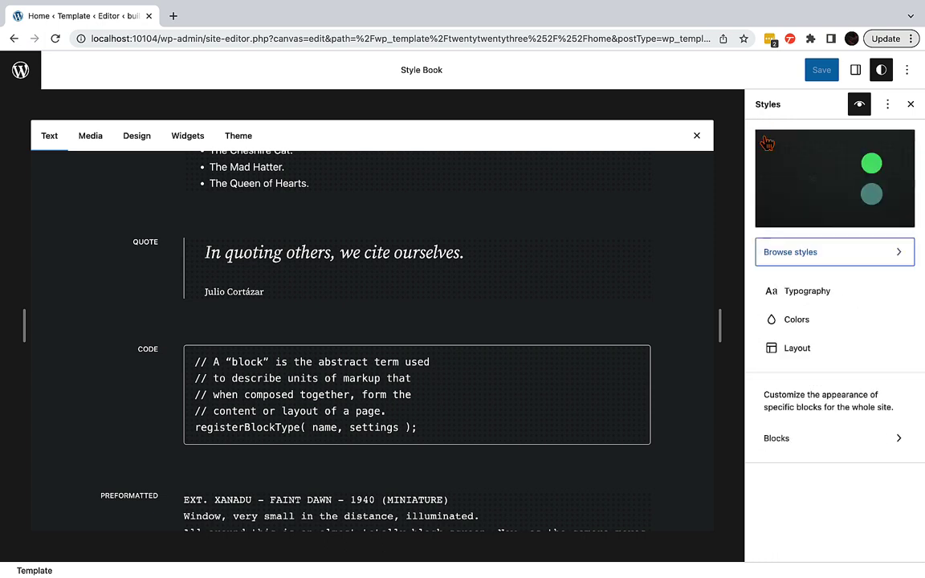
Step: Set the site text font to Source Serif Pro after trying Inter, System Font and DM Sans
{"action": "left_click", "coordinate": [796, 288]}
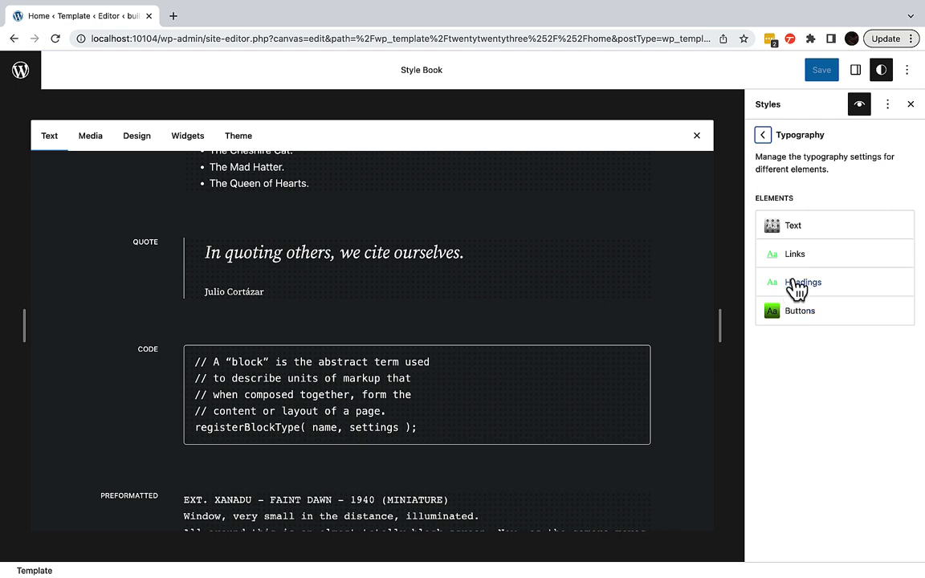
{"action": "left_click", "coordinate": [783, 227]}
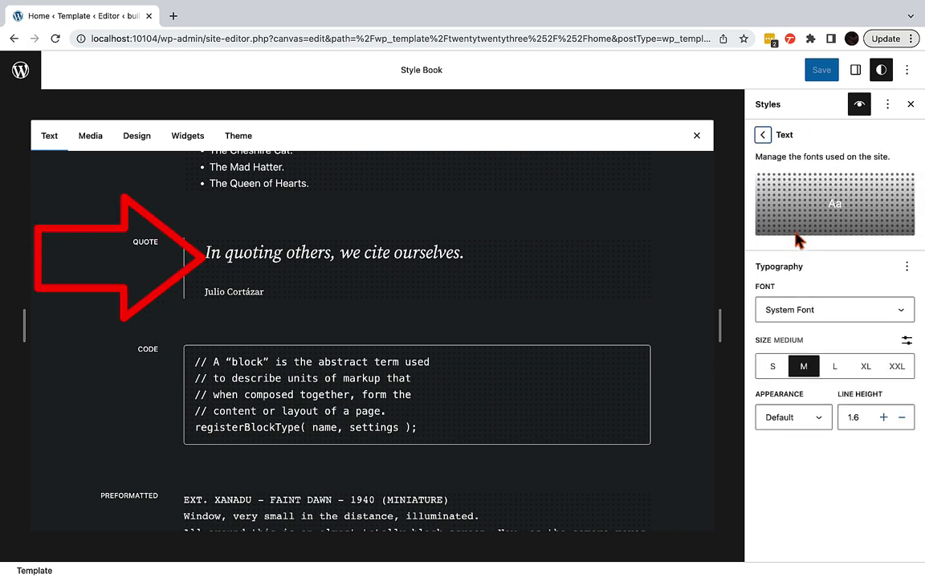
{"action": "left_click", "coordinate": [798, 311]}
{"action": "left_click", "coordinate": [801, 297]}
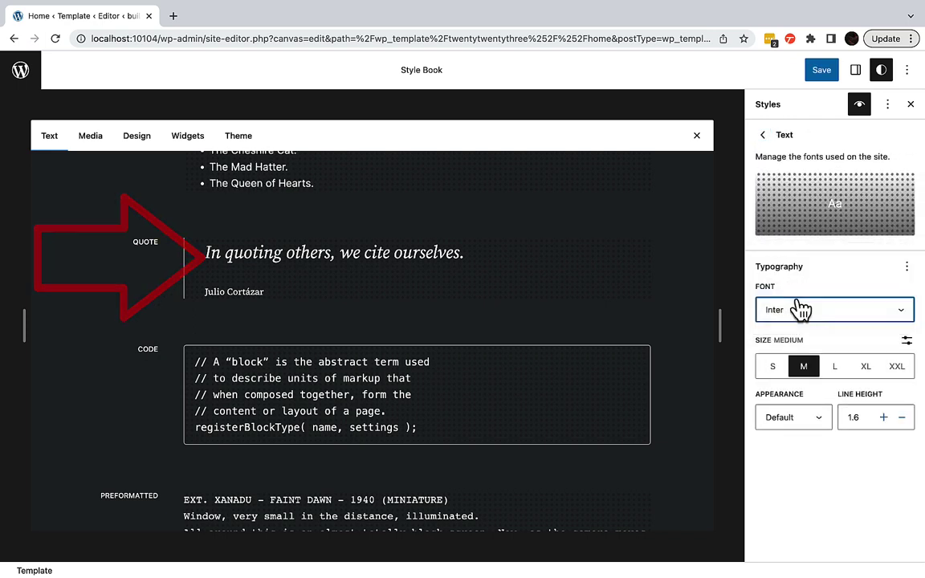
{"action": "scroll", "coordinate": [652, 298], "scroll_direction": "up", "scroll_amount": 5}
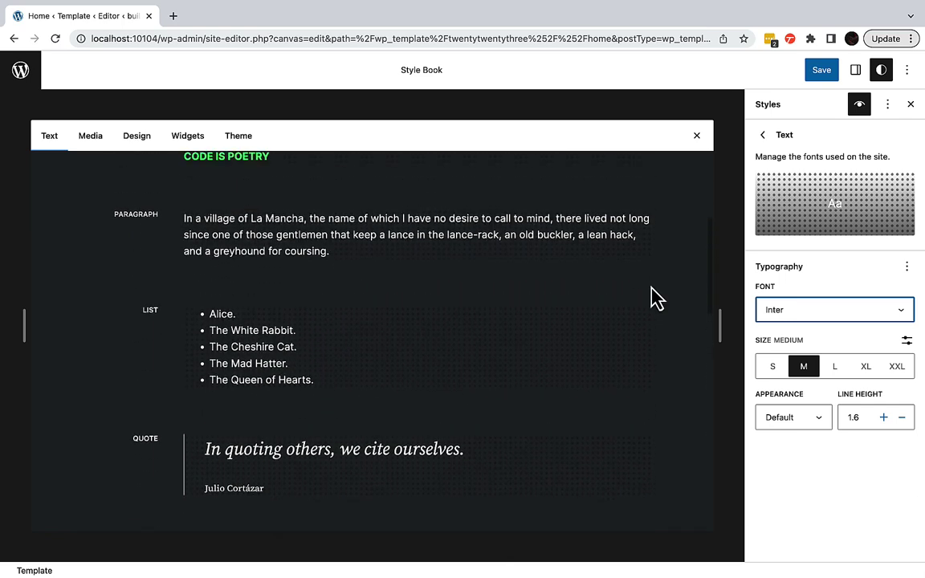
{"action": "scroll", "coordinate": [657, 300], "scroll_direction": "down", "scroll_amount": 1}
{"action": "scroll", "coordinate": [657, 299], "scroll_direction": "up", "scroll_amount": 1}
{"action": "left_click", "coordinate": [769, 311]}
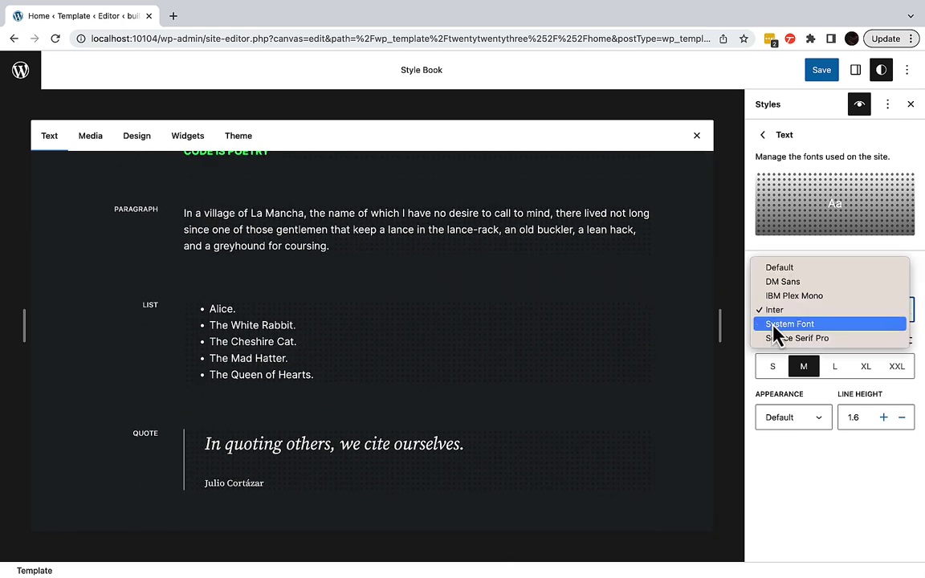
{"action": "left_click", "coordinate": [774, 324]}
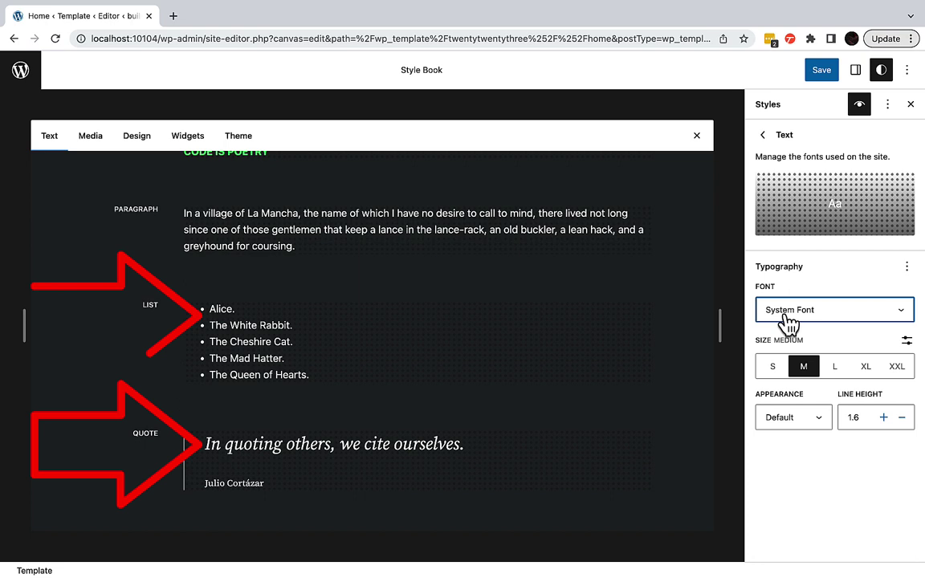
{"action": "left_click", "coordinate": [788, 322]}
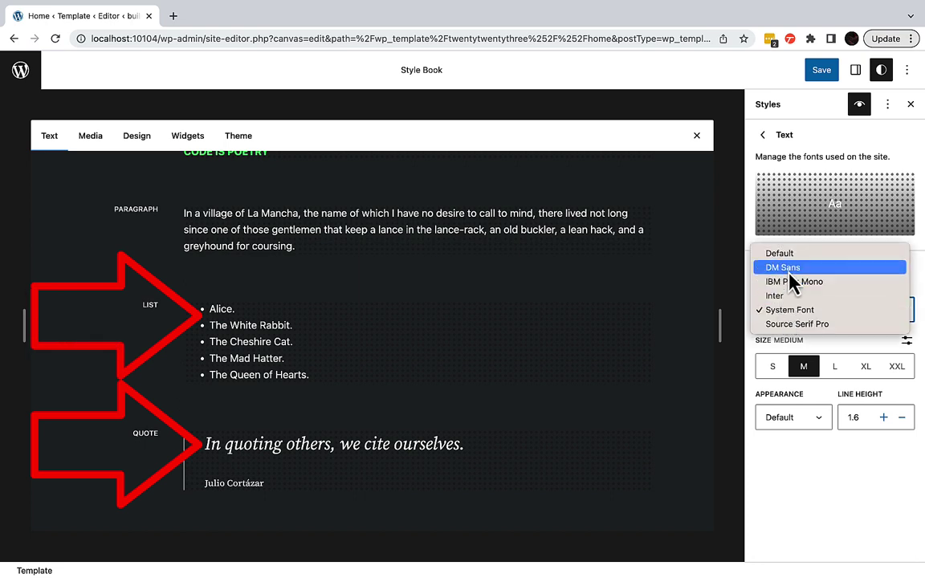
{"action": "left_click", "coordinate": [790, 269]}
{"action": "left_click", "coordinate": [797, 313]}
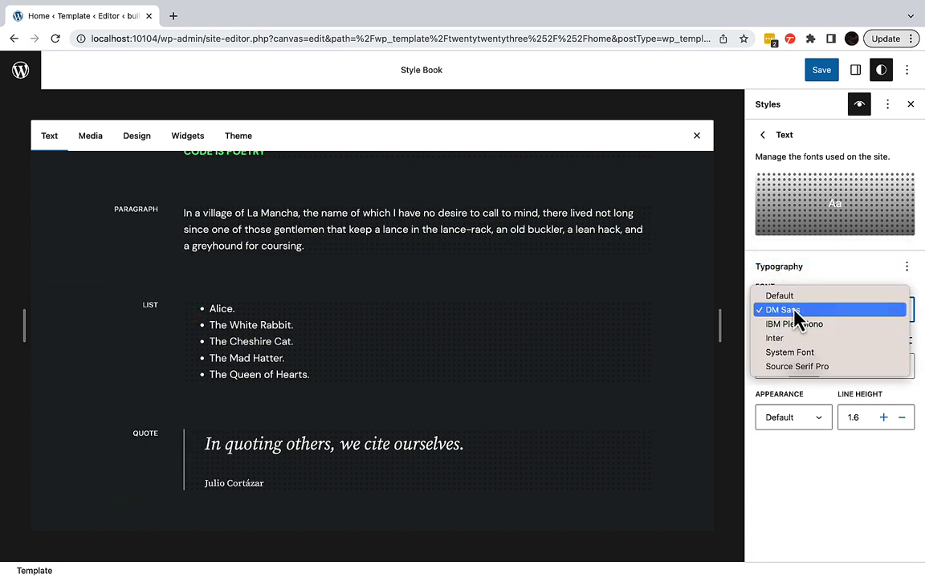
{"action": "left_click", "coordinate": [795, 311]}
{"action": "key", "text": "ctrl+z"}
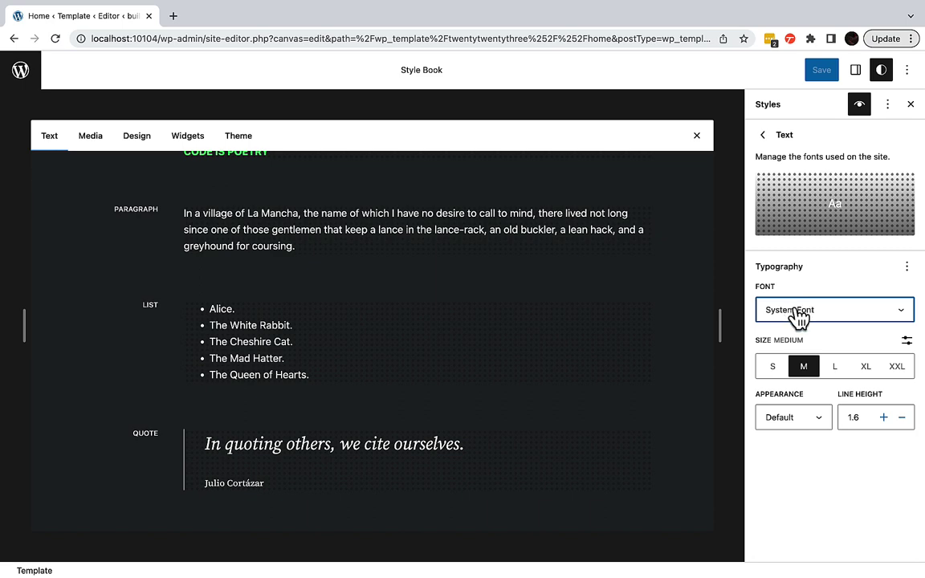
{"action": "left_click", "coordinate": [797, 313]}
{"action": "left_click", "coordinate": [798, 327]}
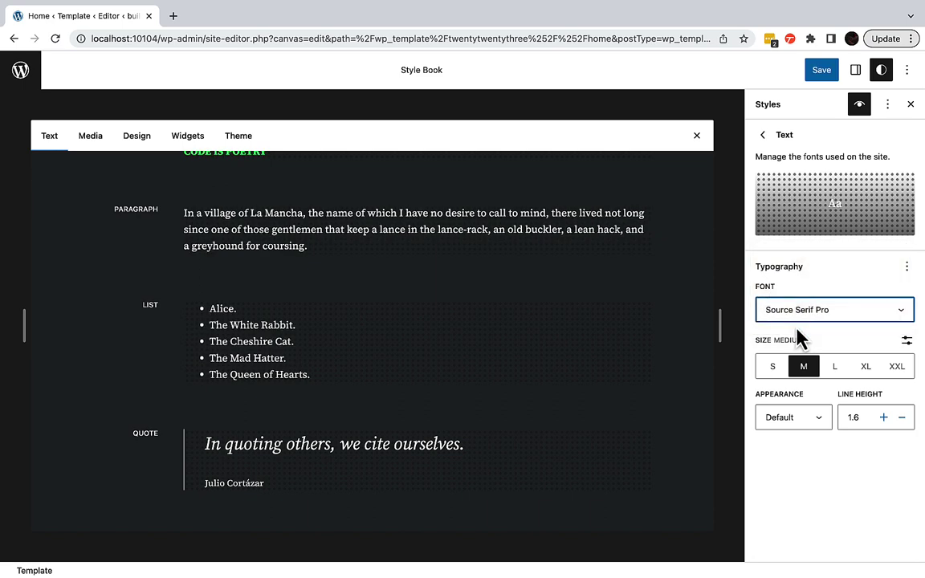
Step: Set the site text size to XXL and select the Quote block in the Style Book
{"action": "left_click", "coordinate": [896, 367]}
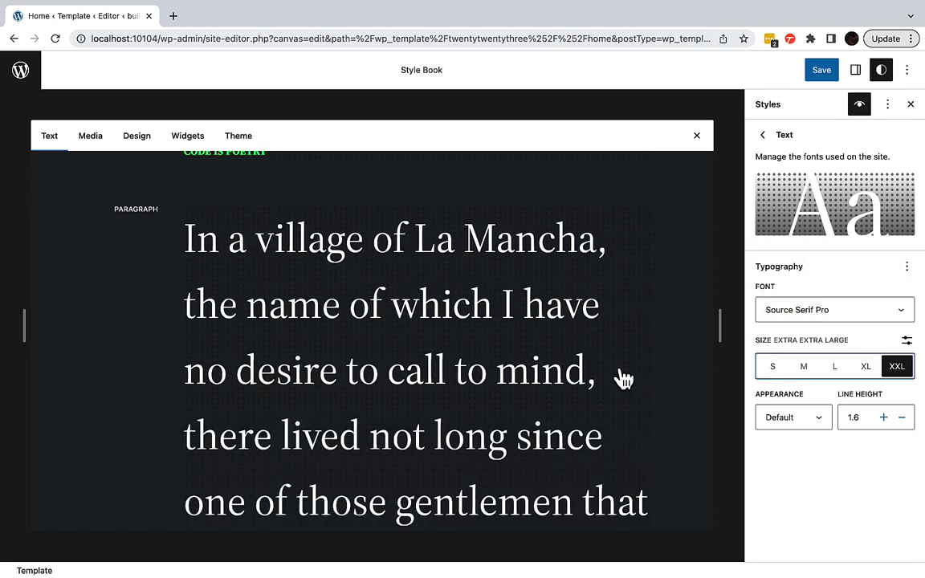
{"action": "scroll", "coordinate": [623, 379], "scroll_direction": "down", "scroll_amount": 15}
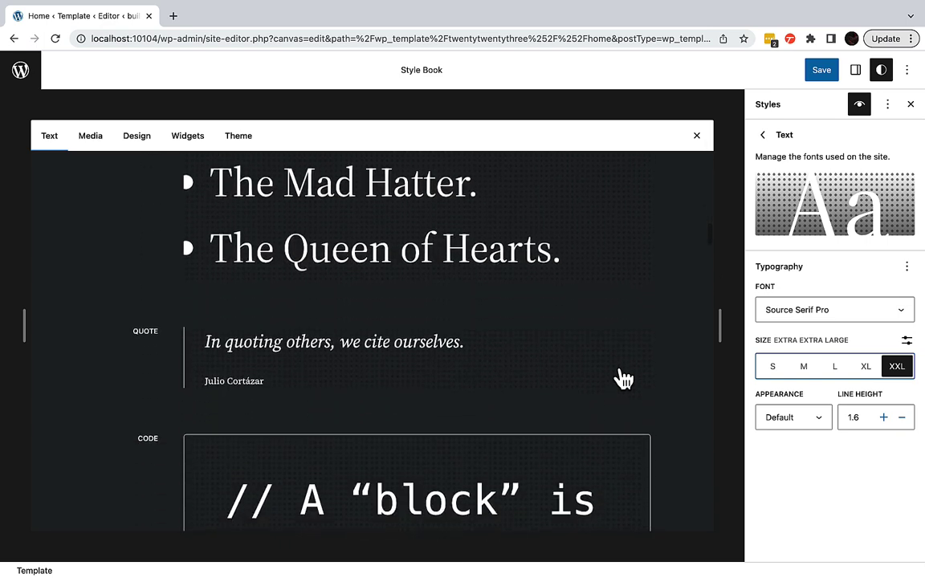
{"action": "scroll", "coordinate": [623, 379], "scroll_direction": "down", "scroll_amount": 2}
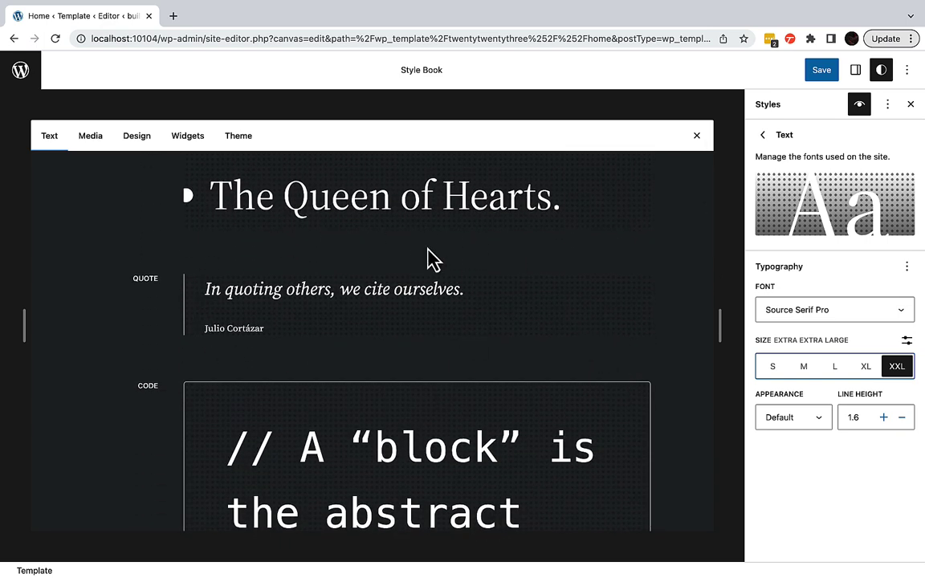
{"action": "left_click", "coordinate": [378, 304]}
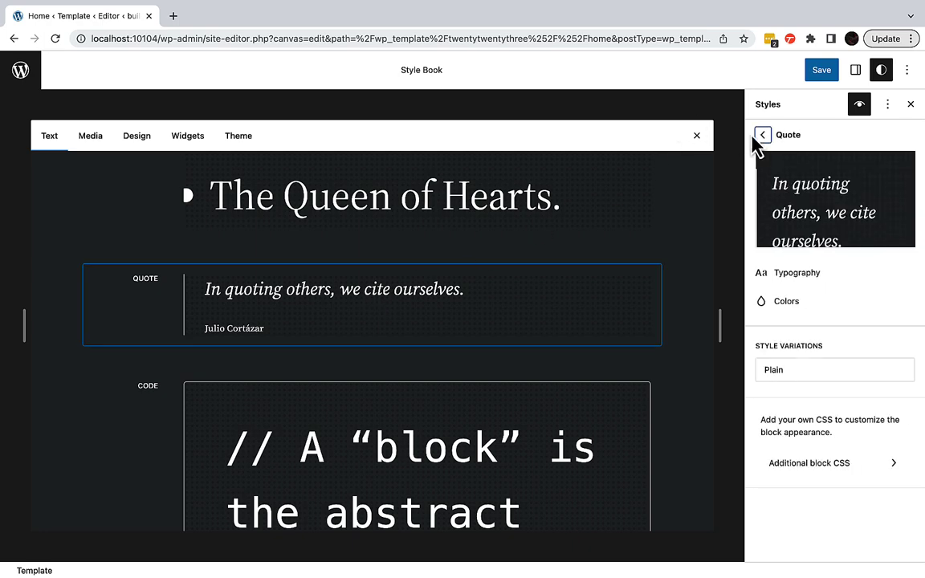
Step: Reset the Quote block's Font and Appearance to Default under Blocks > Quote > Typography
{"action": "left_click", "coordinate": [638, 321]}
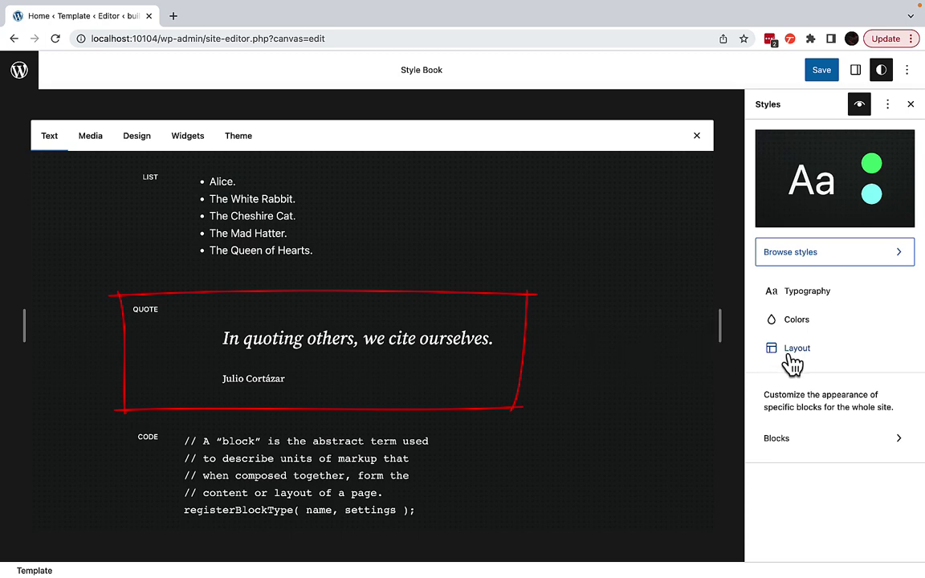
{"action": "left_click", "coordinate": [784, 449]}
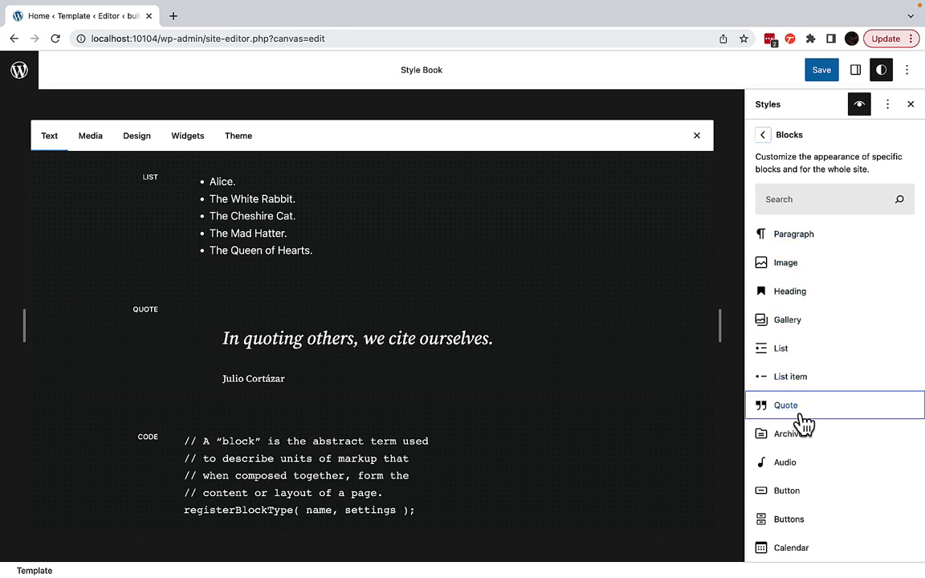
{"action": "left_click", "coordinate": [801, 415]}
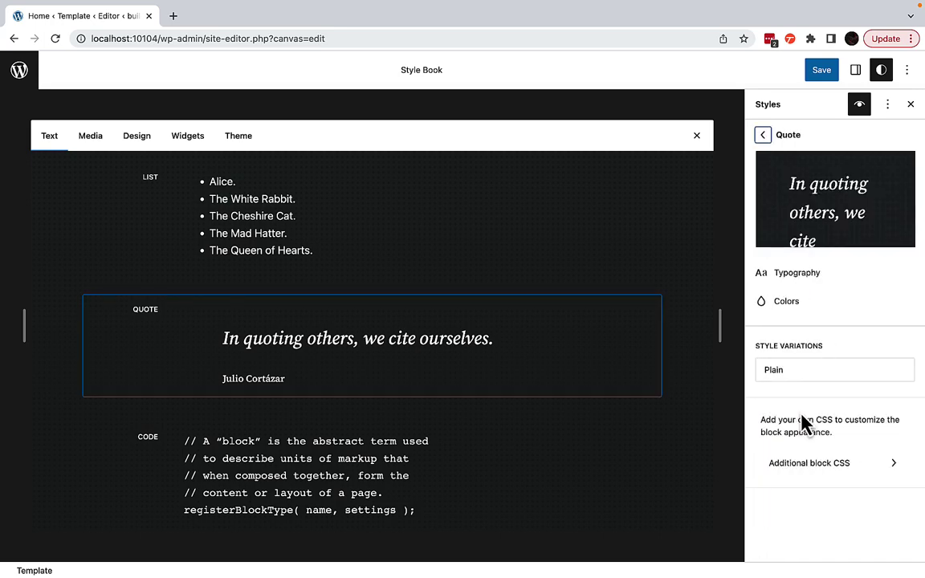
{"action": "left_click", "coordinate": [795, 290]}
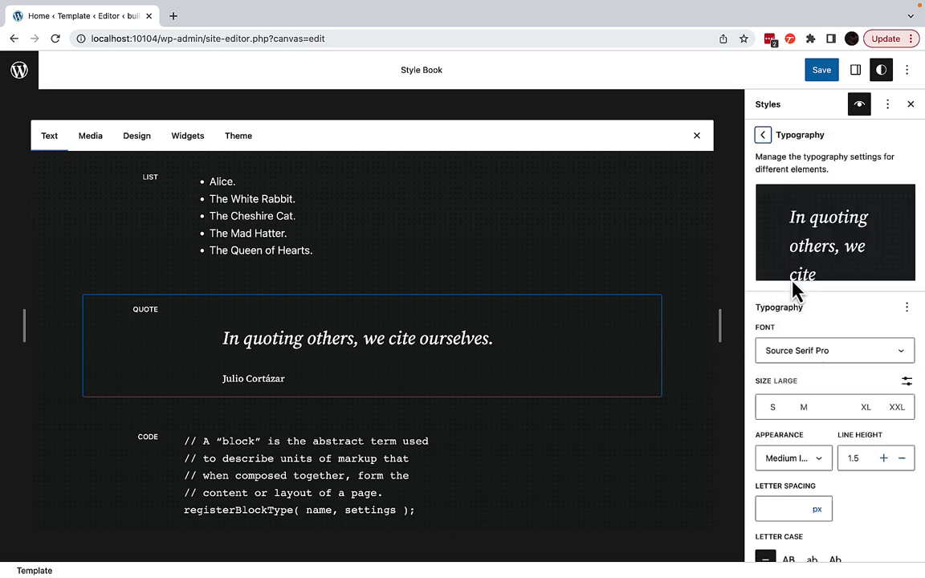
{"action": "left_click", "coordinate": [800, 360]}
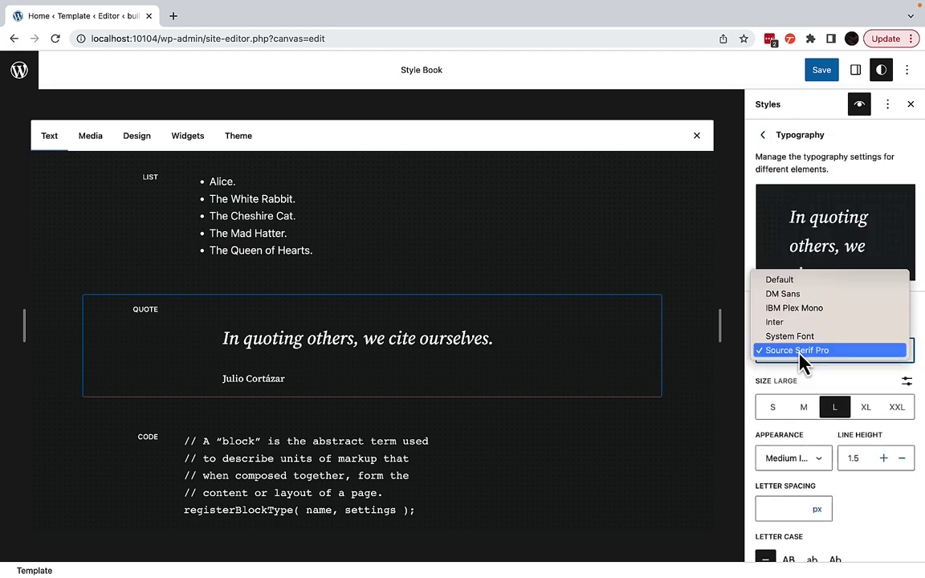
{"action": "left_click", "coordinate": [788, 283]}
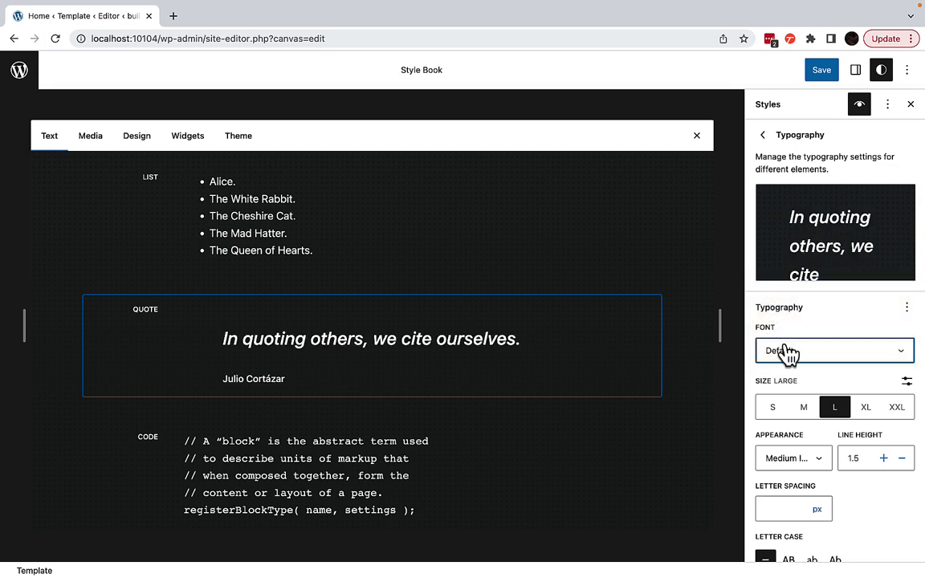
{"action": "left_click", "coordinate": [800, 464]}
{"action": "scroll", "coordinate": [800, 468], "scroll_direction": "up", "scroll_amount": 5}
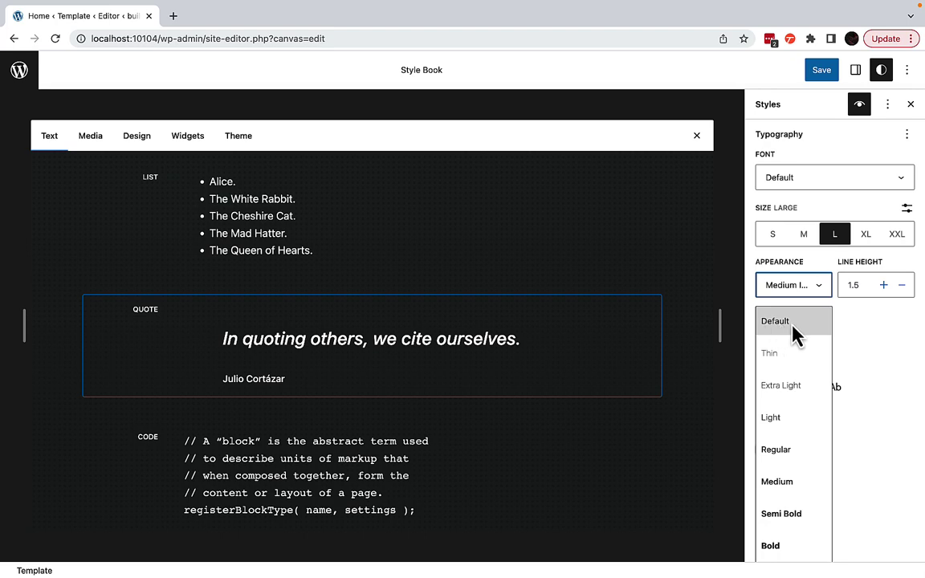
{"action": "left_click", "coordinate": [793, 331]}
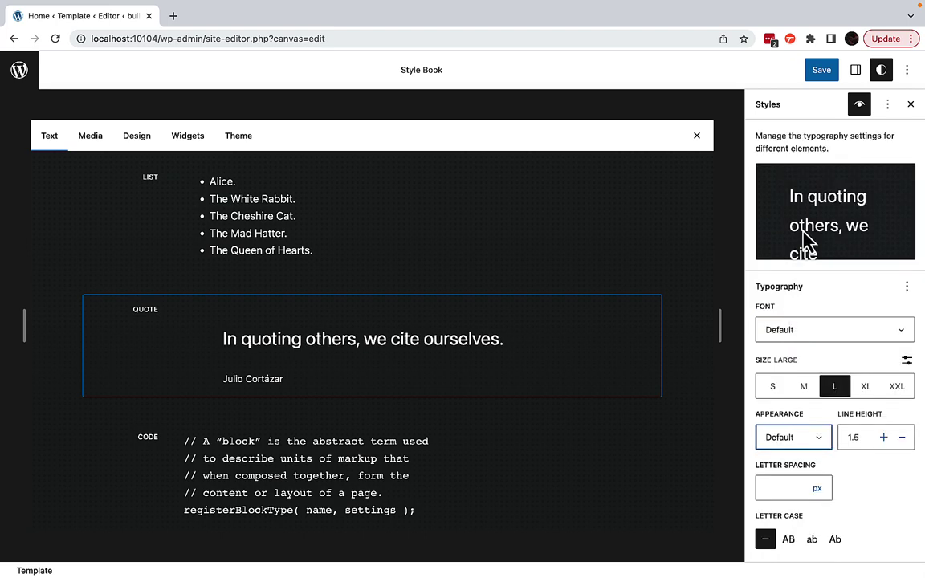
{"action": "scroll", "coordinate": [807, 239], "scroll_direction": "up", "scroll_amount": 1}
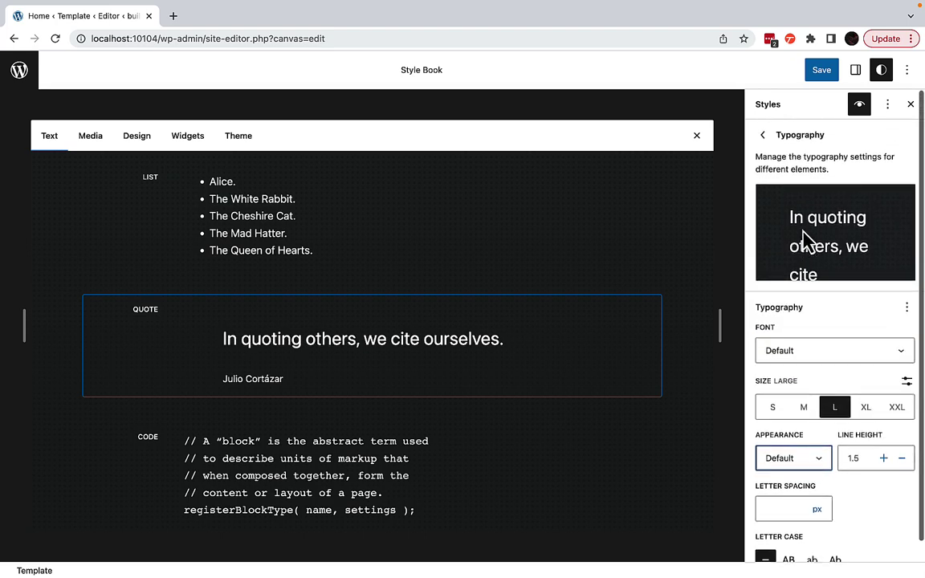
Step: Return to the root Styles and change the Text font from System Font to Source Serif Pro
{"action": "left_click", "coordinate": [764, 135]}
{"action": "left_click", "coordinate": [764, 135]}
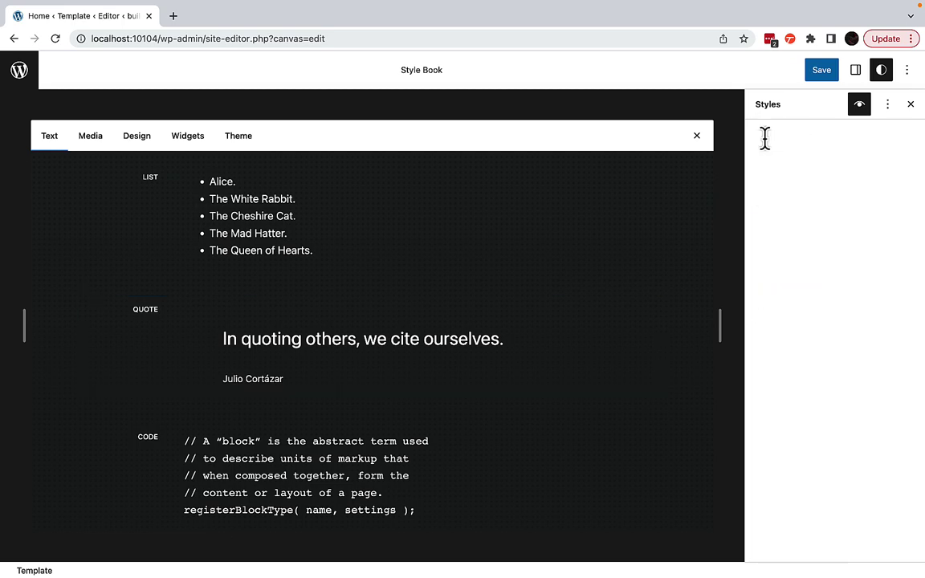
{"action": "left_click", "coordinate": [763, 136]}
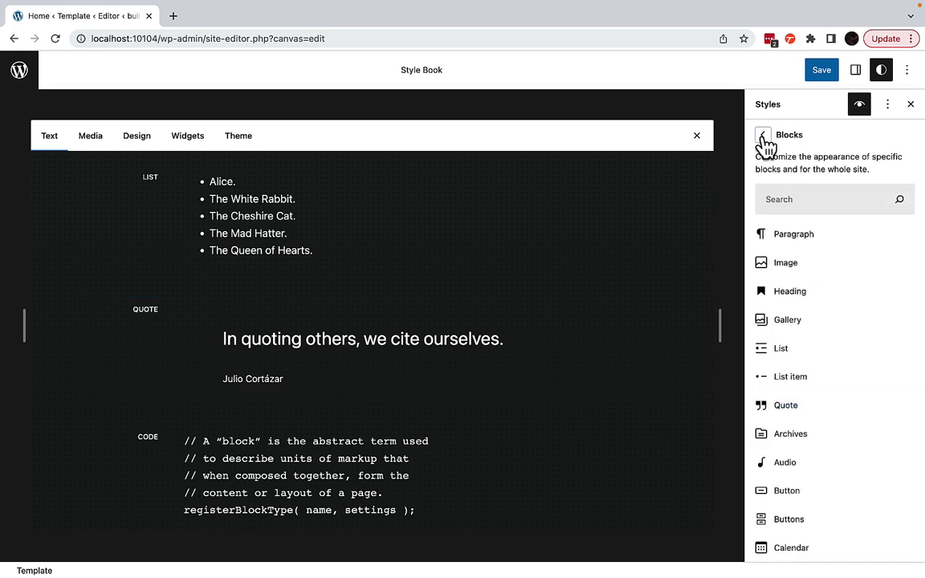
{"action": "left_click", "coordinate": [805, 293]}
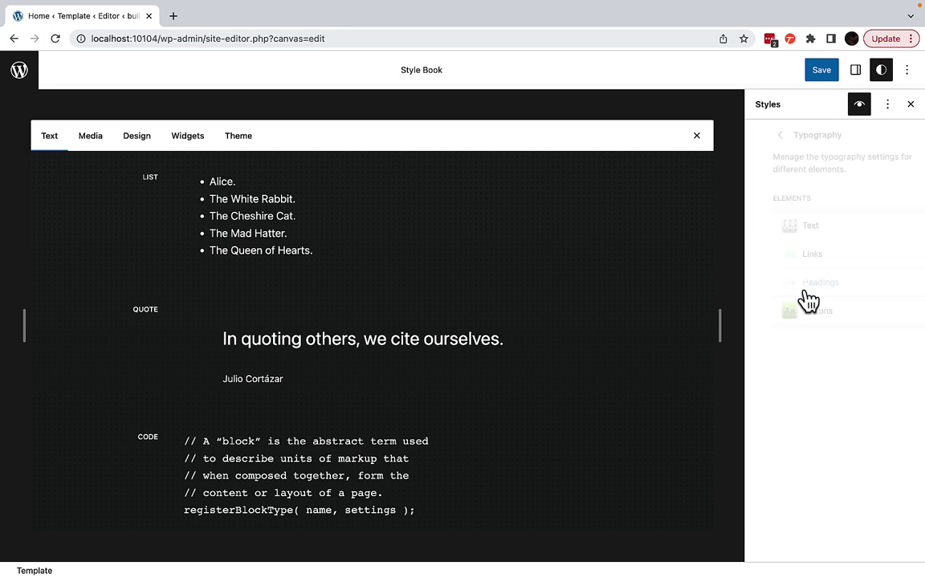
{"action": "left_click", "coordinate": [798, 226]}
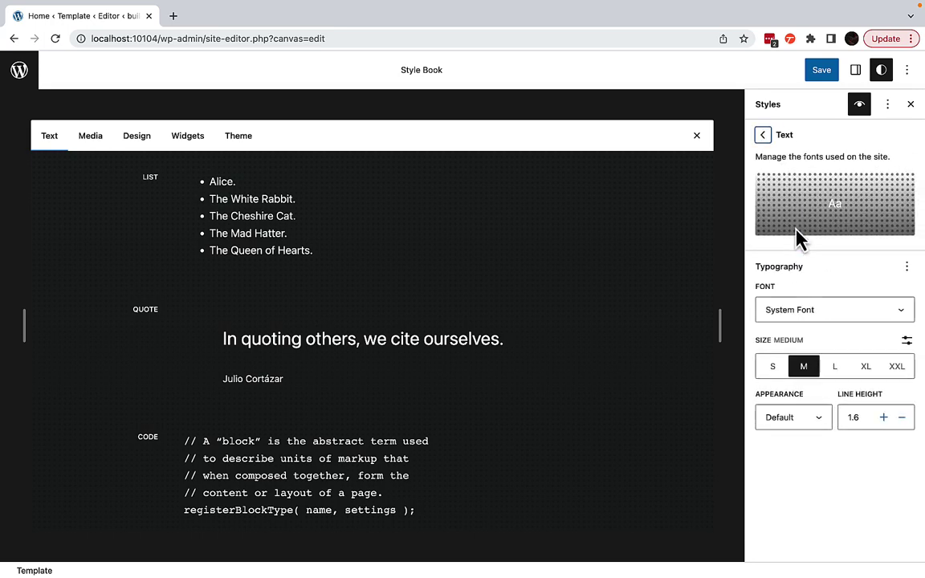
{"action": "left_click", "coordinate": [805, 308]}
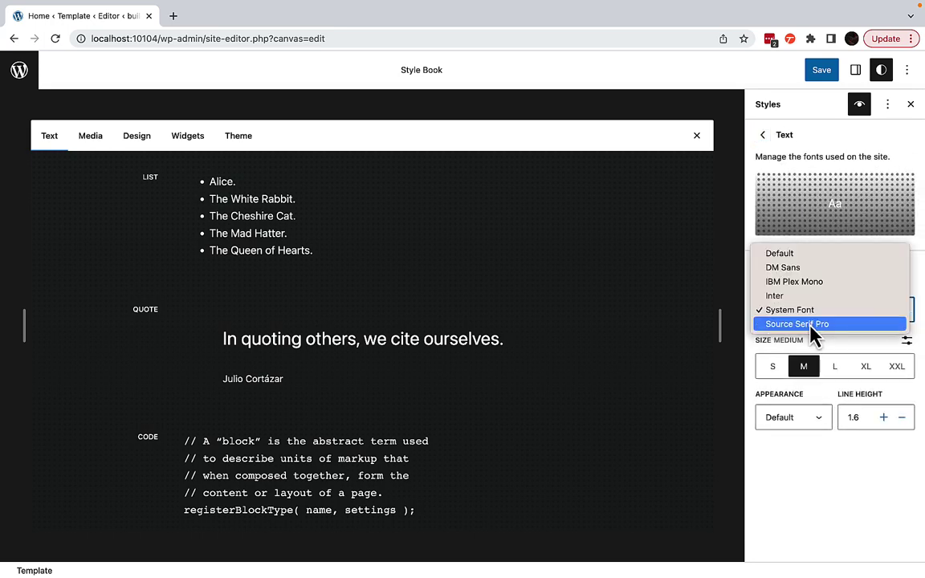
{"action": "left_click", "coordinate": [810, 324]}
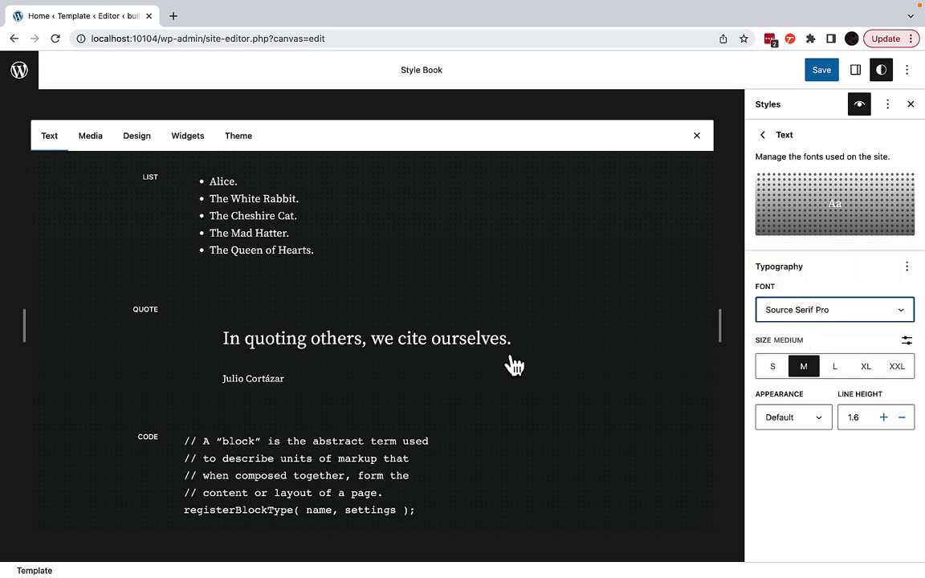
Step: Switch the Style Book to its Widgets examples and scroll to the March 2023 calendar
{"action": "left_click", "coordinate": [789, 315]}
{"action": "left_click", "coordinate": [789, 311]}
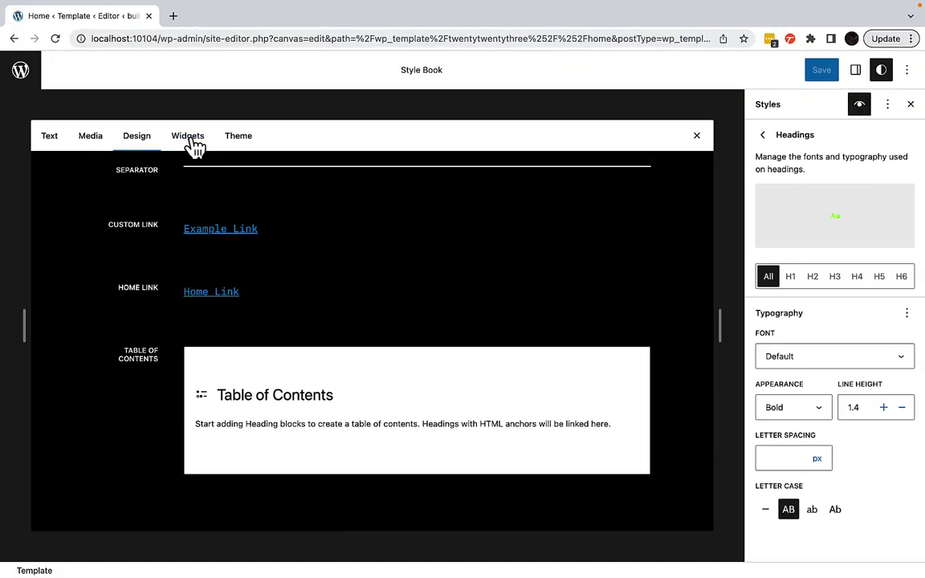
{"action": "left_click", "coordinate": [190, 137]}
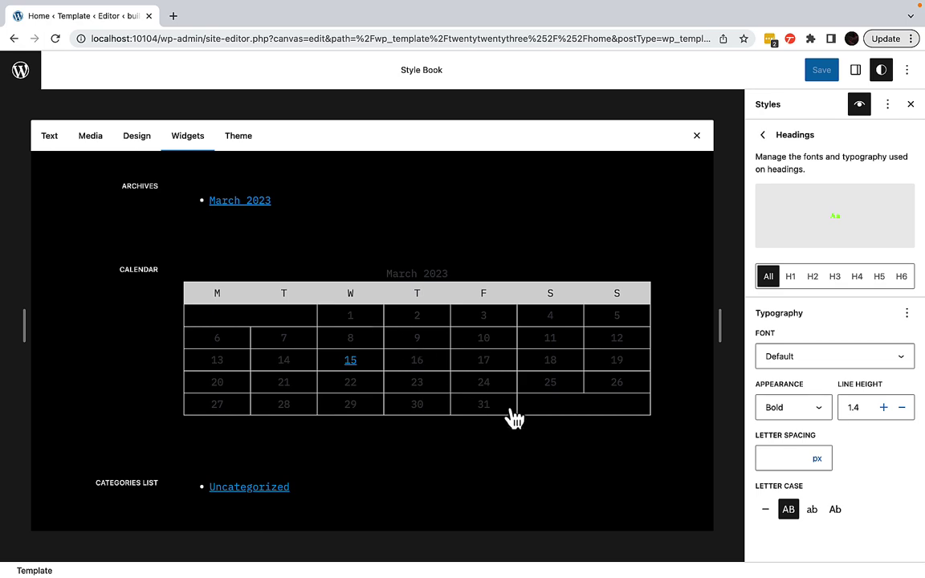
{"action": "scroll", "coordinate": [543, 433], "scroll_direction": "down", "scroll_amount": 10}
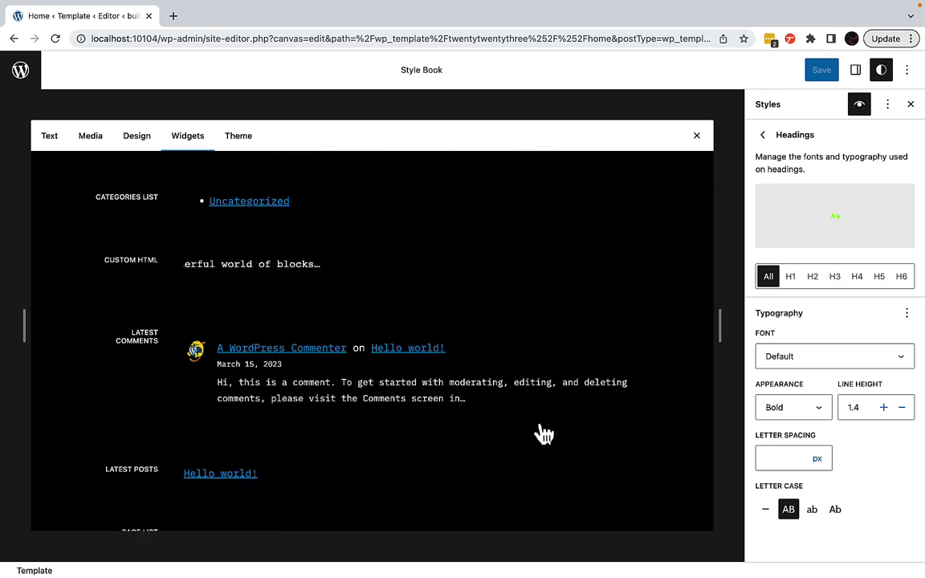
{"action": "scroll", "coordinate": [543, 433], "scroll_direction": "down", "scroll_amount": 8}
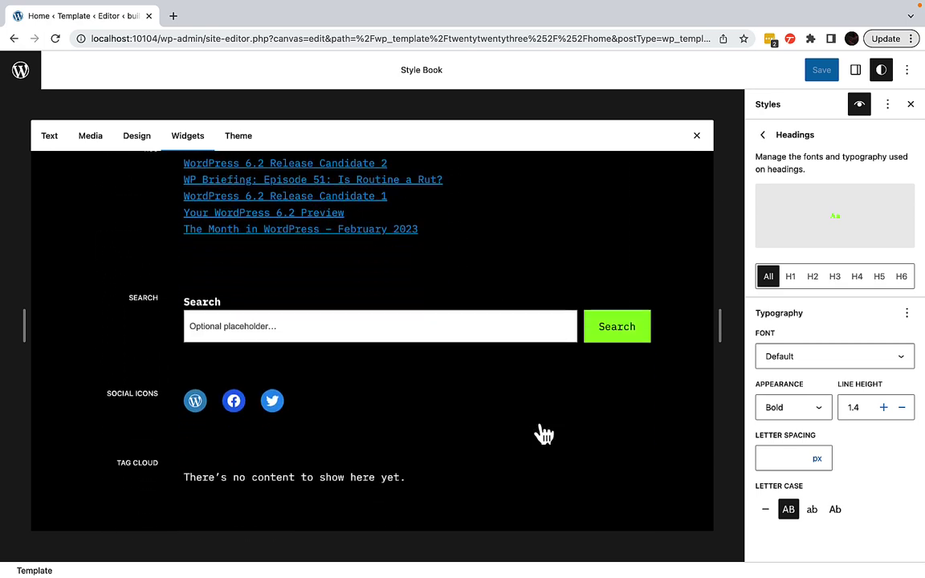
{"action": "scroll", "coordinate": [543, 432], "scroll_direction": "up", "scroll_amount": 18}
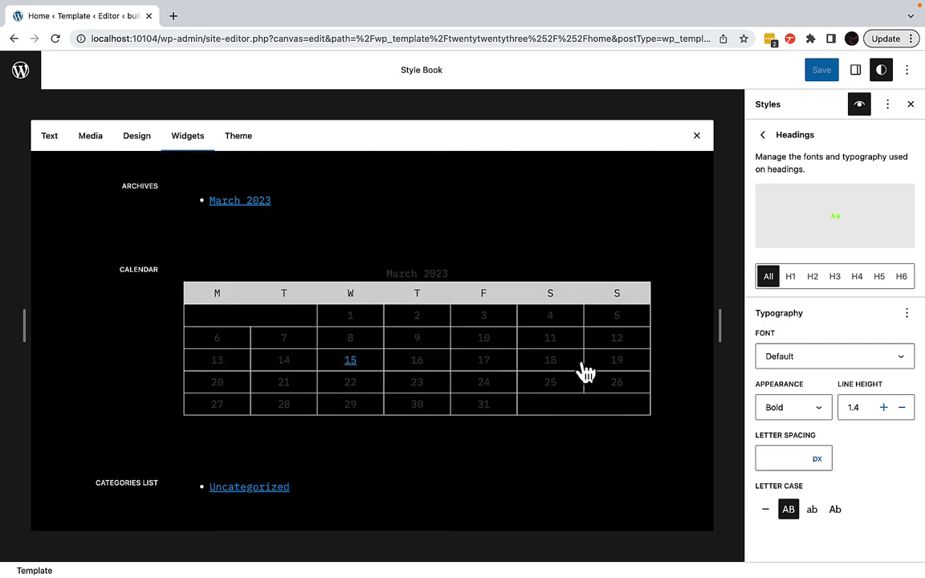
Step: Select the Calendar block and set its text colour to white
{"action": "left_click", "coordinate": [407, 286]}
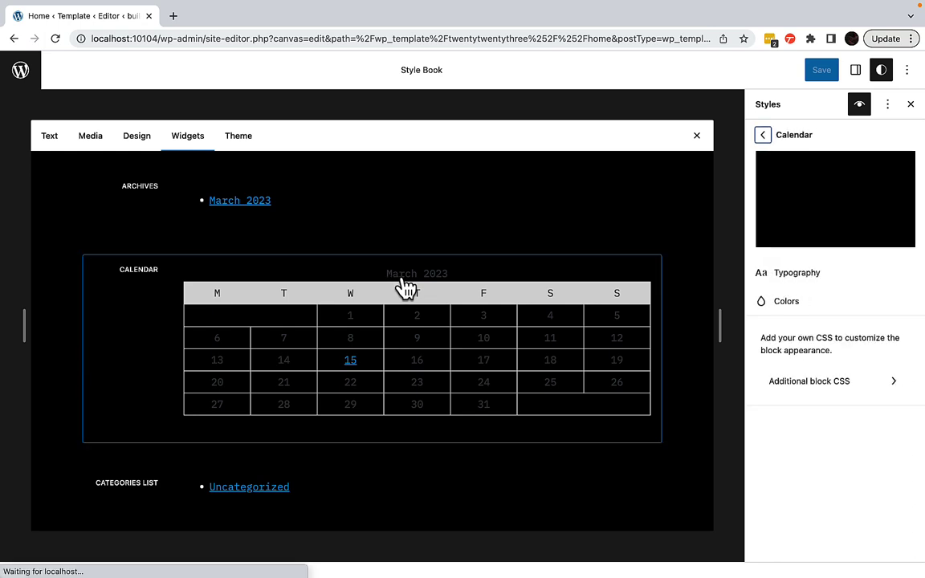
{"action": "left_click", "coordinate": [785, 303]}
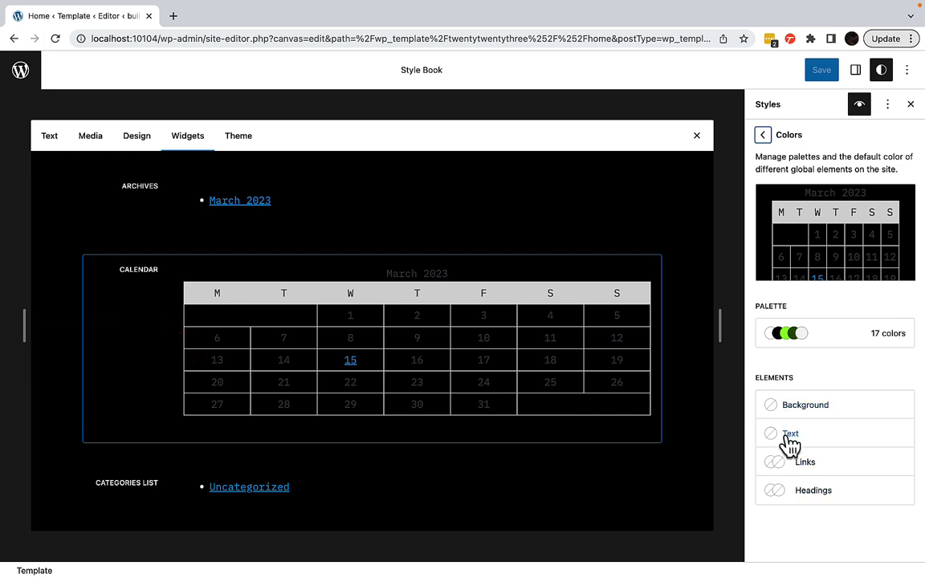
{"action": "left_click", "coordinate": [789, 440]}
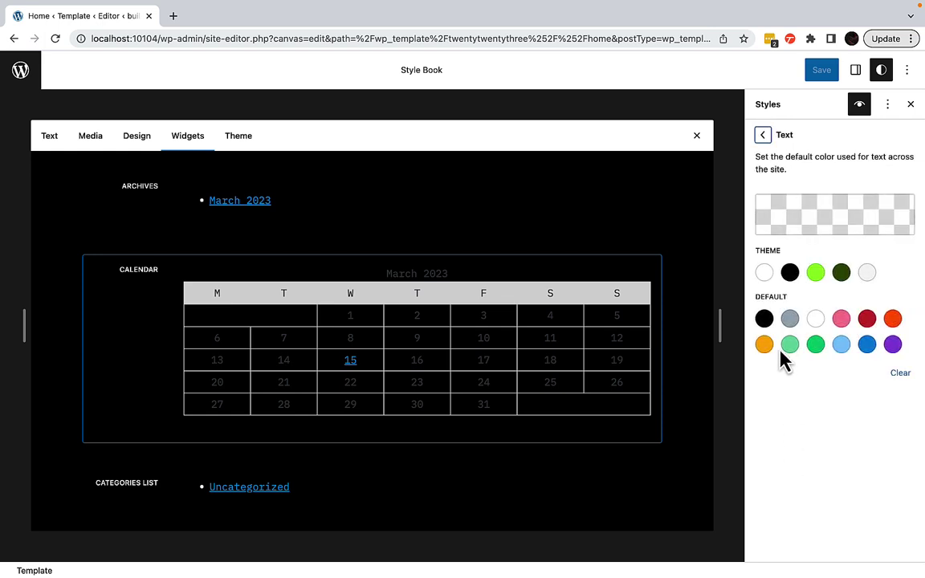
{"action": "left_click", "coordinate": [815, 320]}
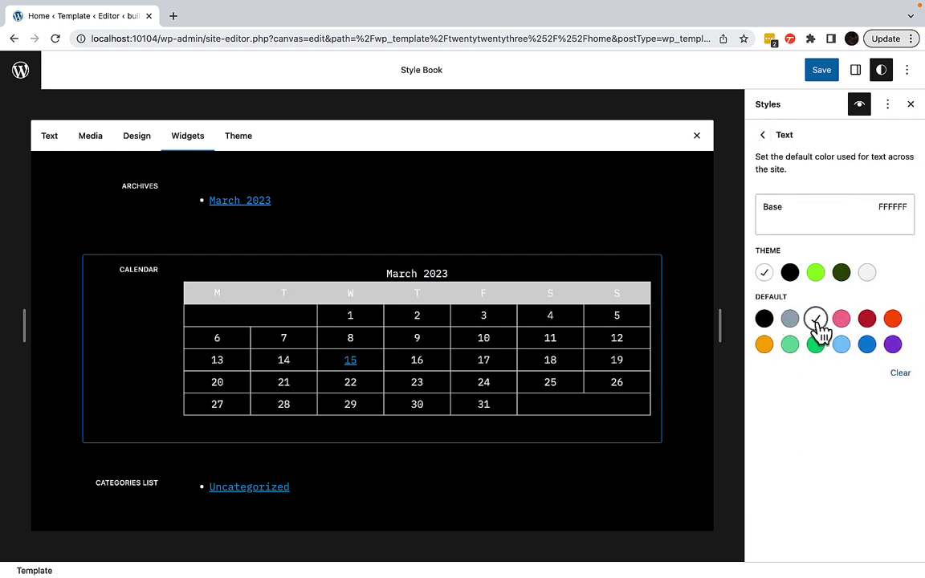
Step: Set the calendar background to Vivid green cyan (00D084)
{"action": "left_click", "coordinate": [763, 137]}
{"action": "left_click", "coordinate": [806, 405]}
{"action": "left_click", "coordinate": [867, 345]}
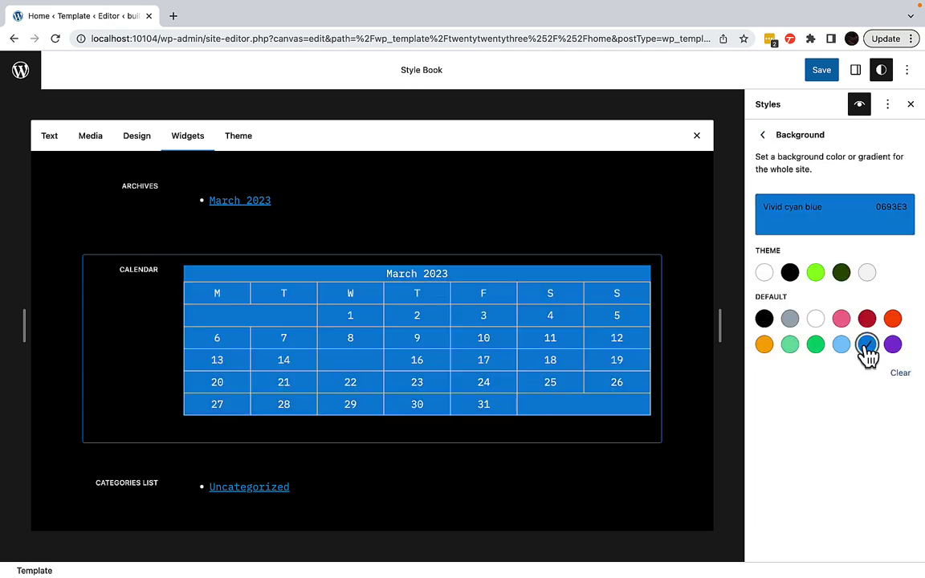
{"action": "left_click", "coordinate": [816, 345]}
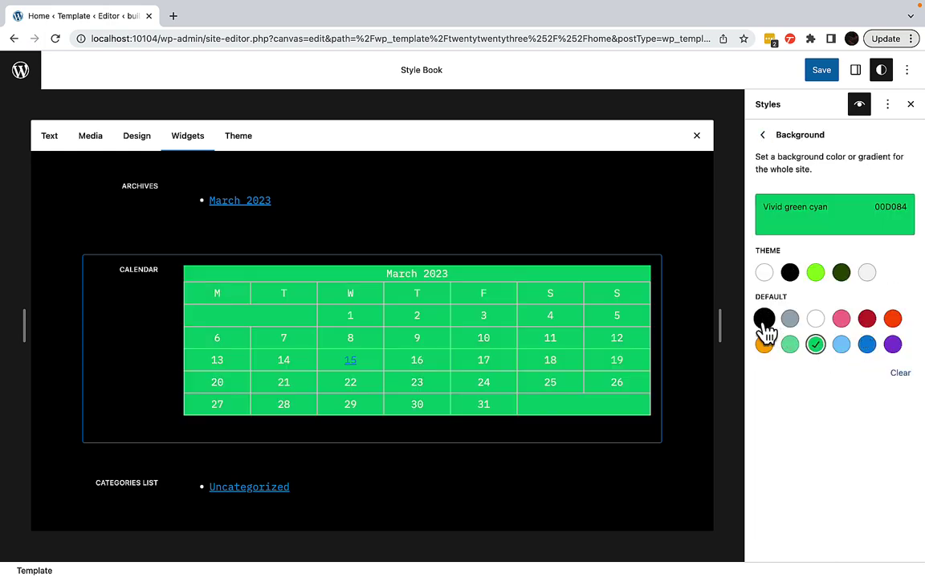